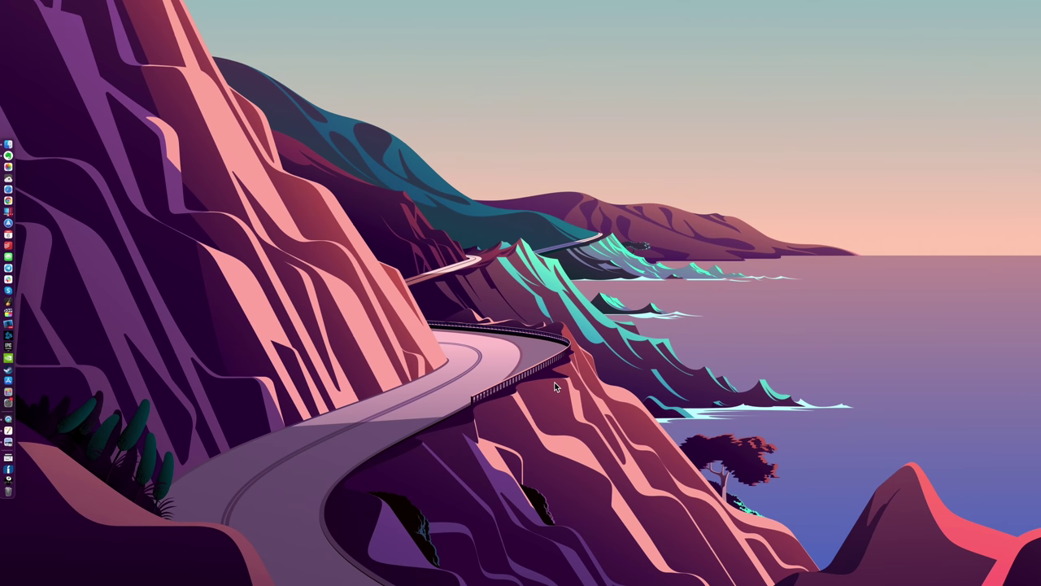
Open ejemplo.pdf from the Descargas folder in Vista Previa, shrink its window and place it near the centre of the desktop
left_click(9, 443)
left_click(10, 487)
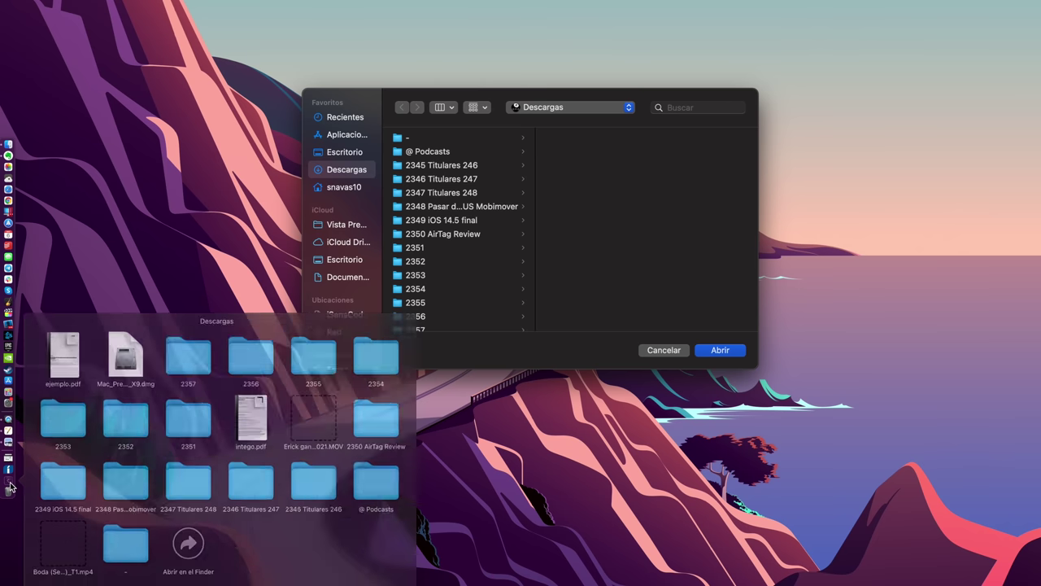
left_click(65, 342)
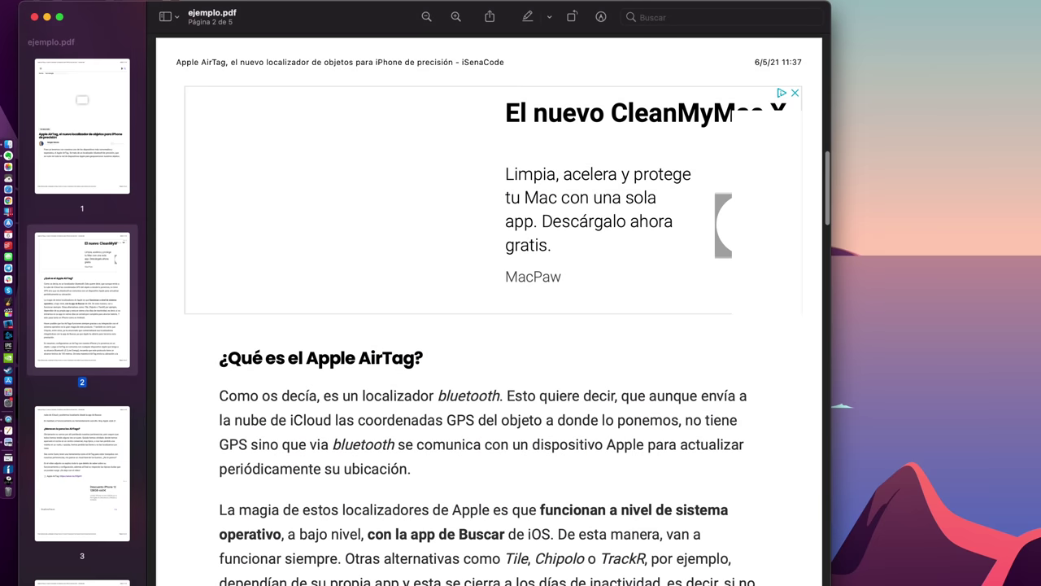
double_click(114, 14)
left_click_drag(114, 14, 431, 139)
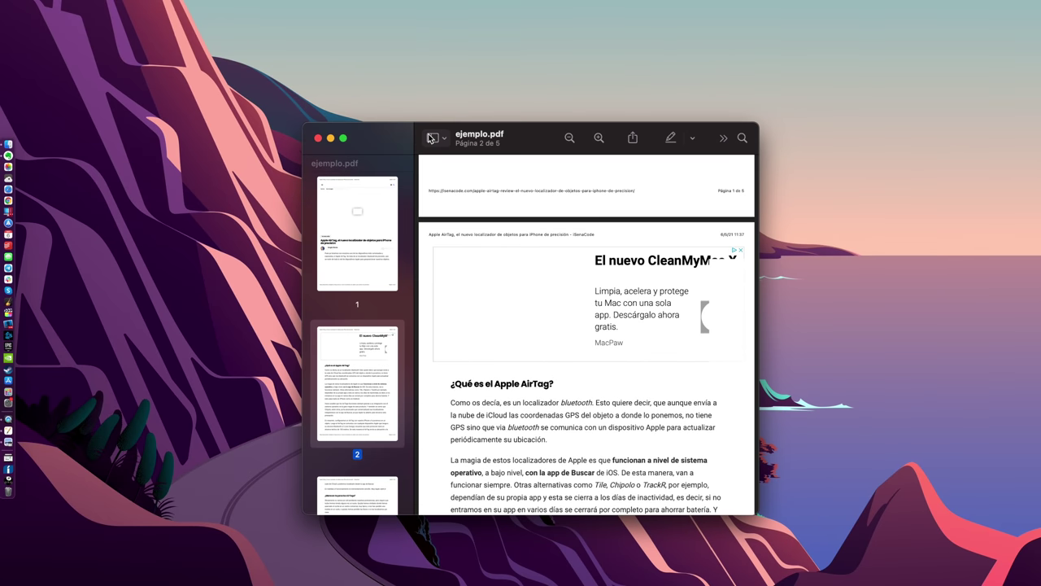
Minimize the ejemplo.pdf window to the Dock and restore it, two times in a row
left_click(330, 139)
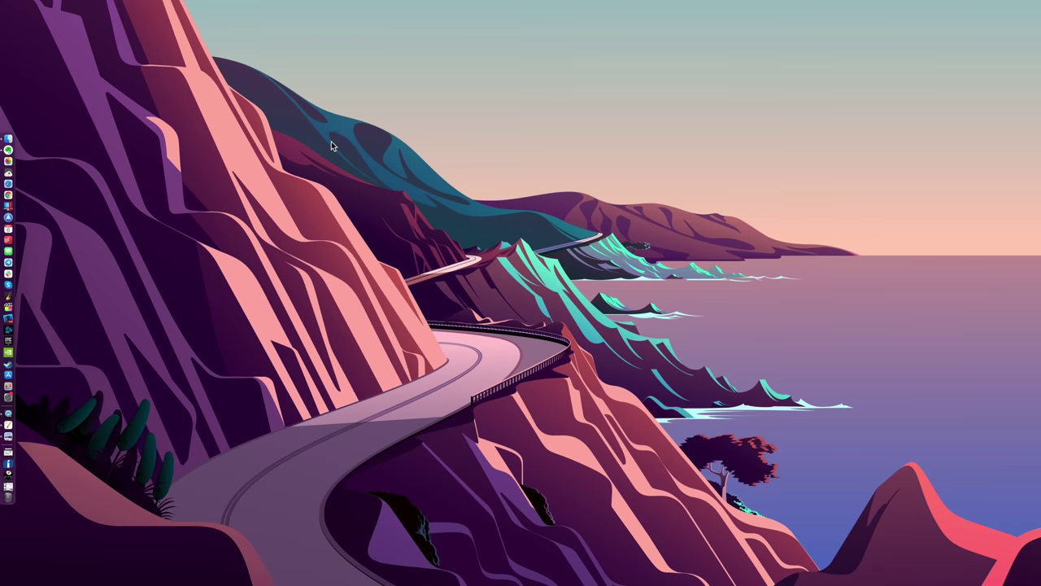
left_click(9, 488)
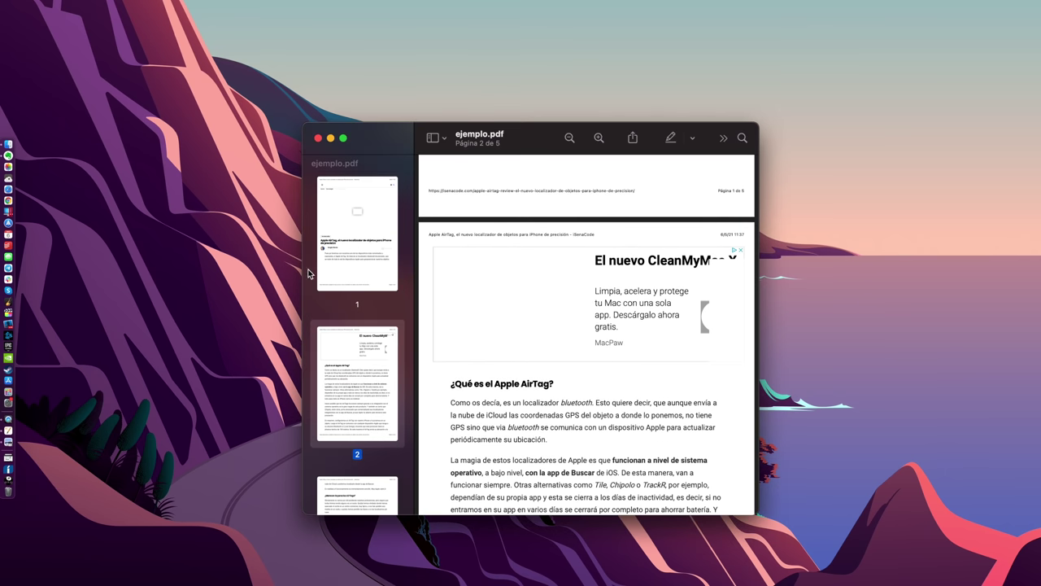
left_click(330, 138)
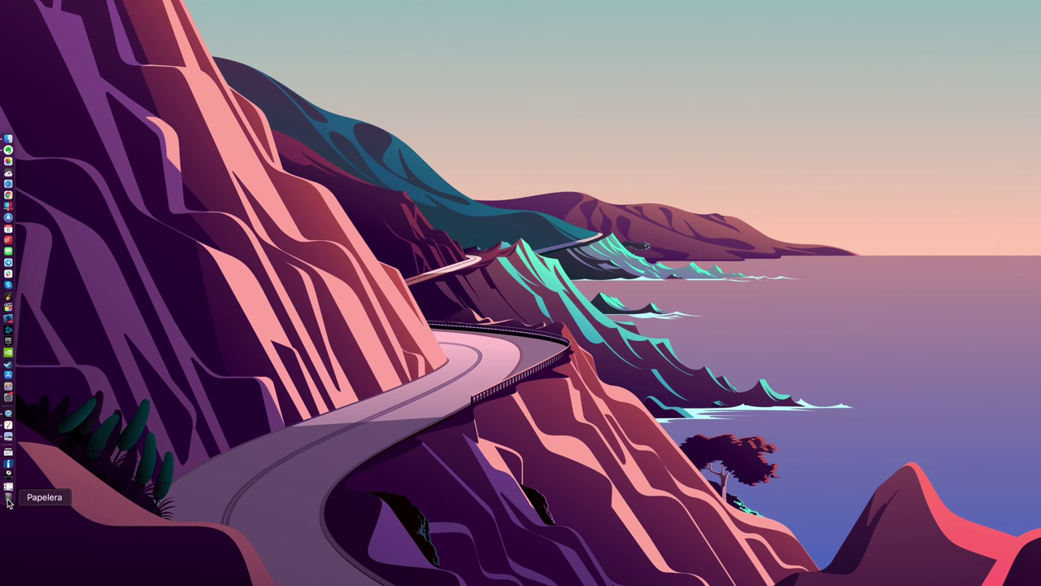
left_click(9, 487)
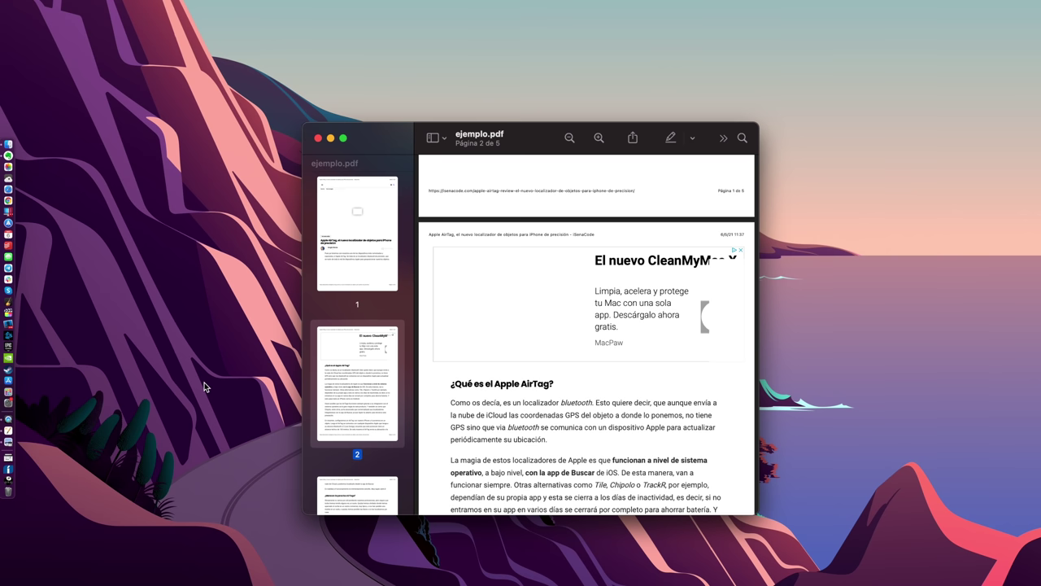
Enable "Minimizar ventanas en el icono de la aplicación" in the Dock preferences, close them and minimize the ejemplo.pdf window
key("super+space")
type("pre")
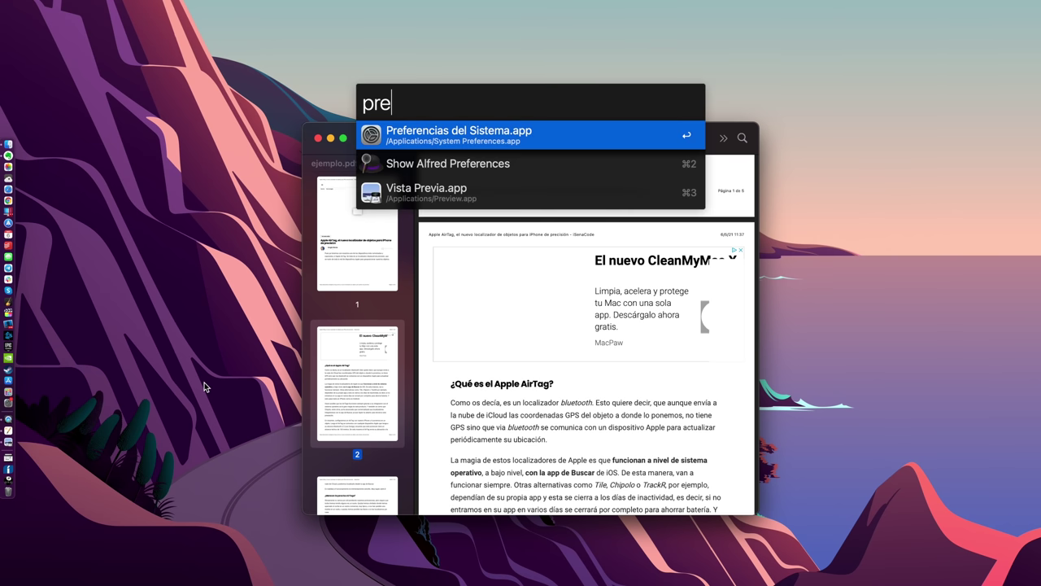
key("Return")
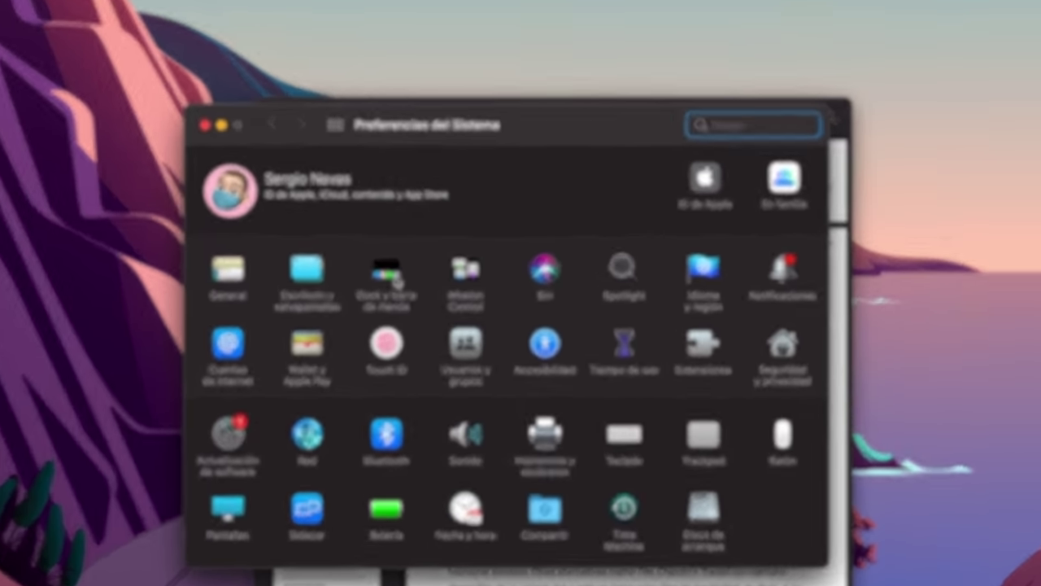
left_click(397, 278)
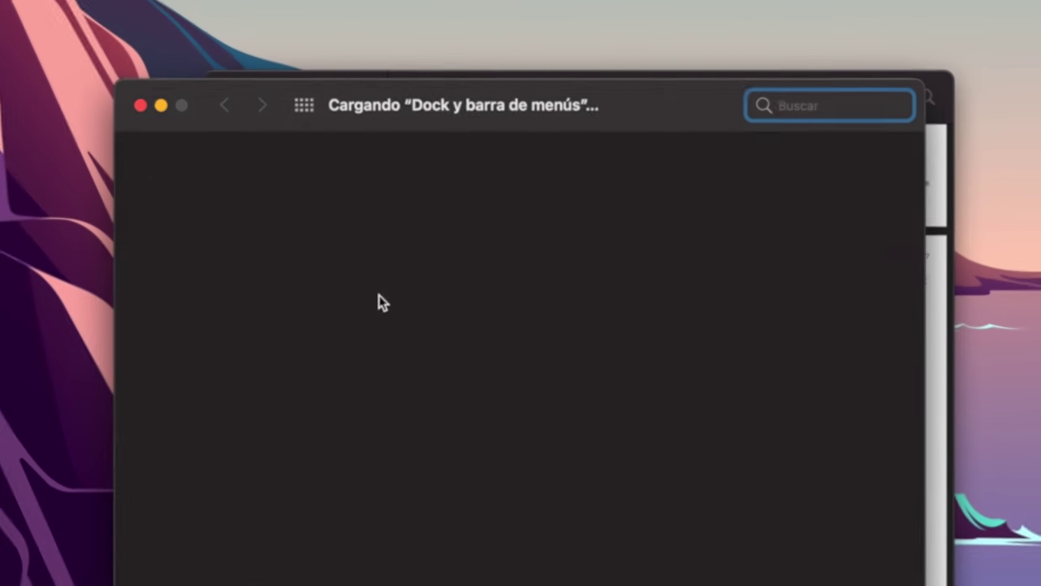
left_click(361, 392)
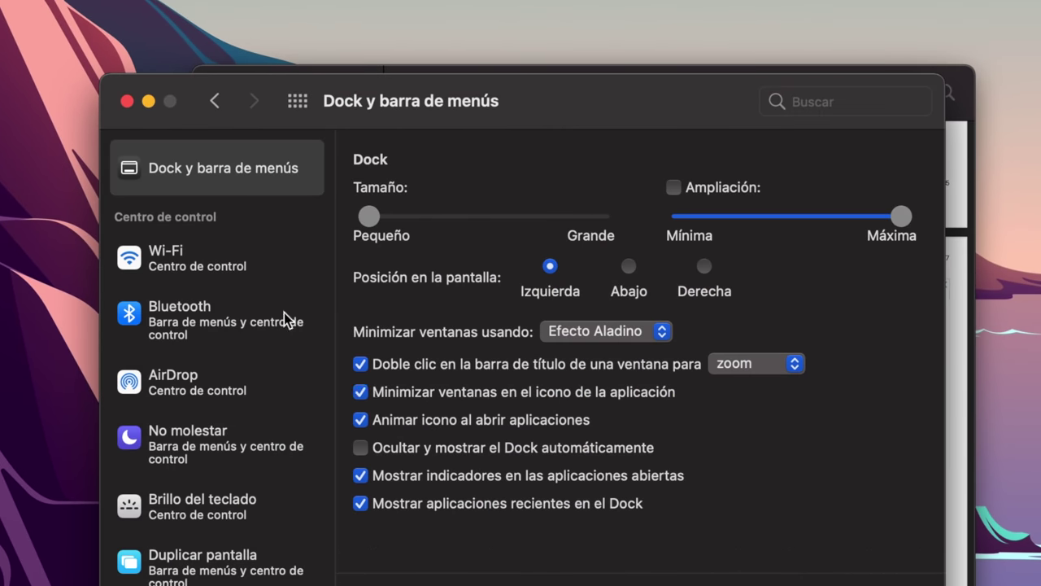
left_click(127, 102)
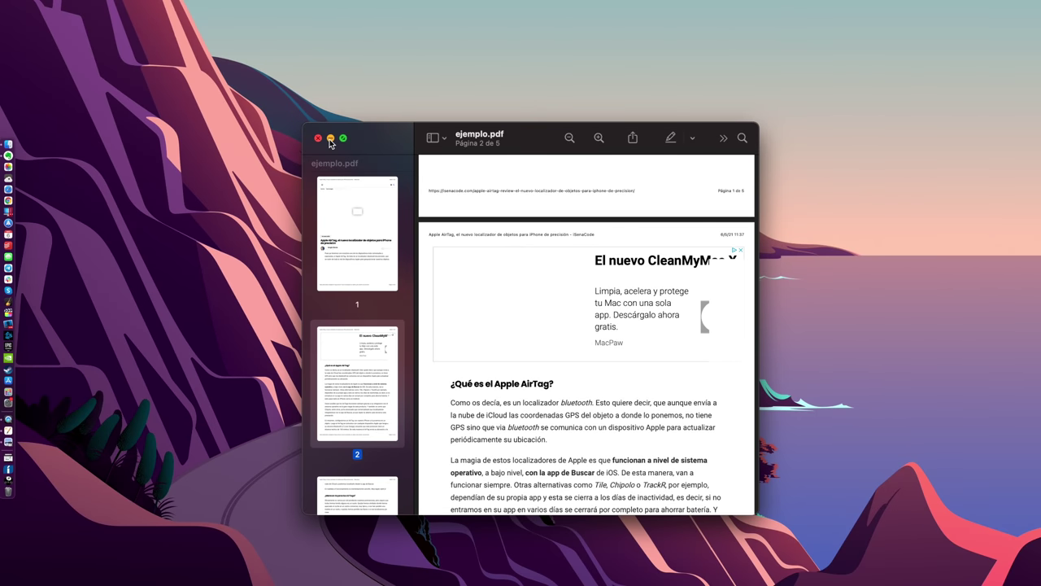
left_click(330, 140)
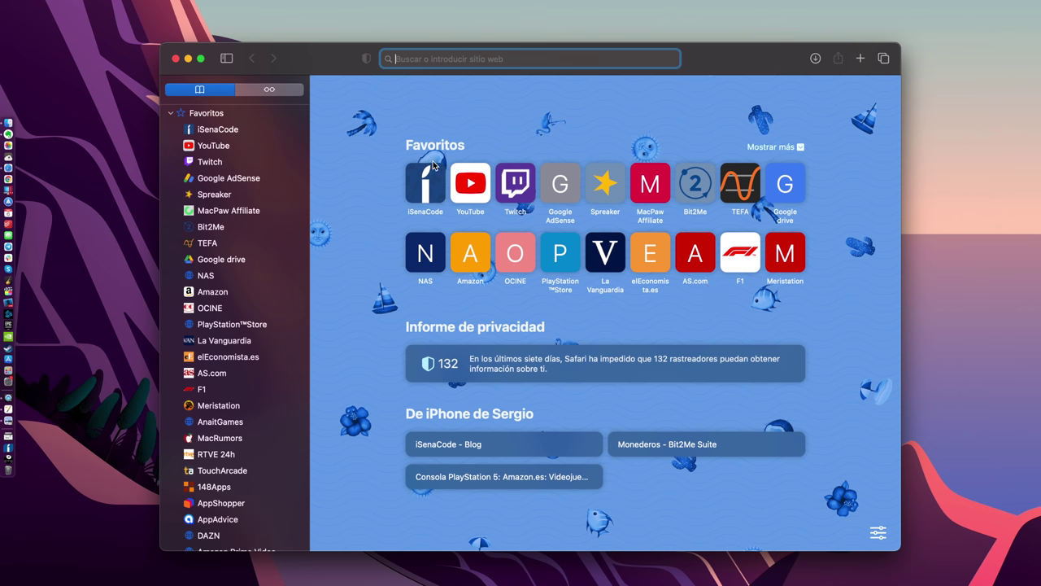
Open the YouTube video about Internacional and Olimpia from the Safari favourites and activate picture-in-picture for it
left_click(460, 188)
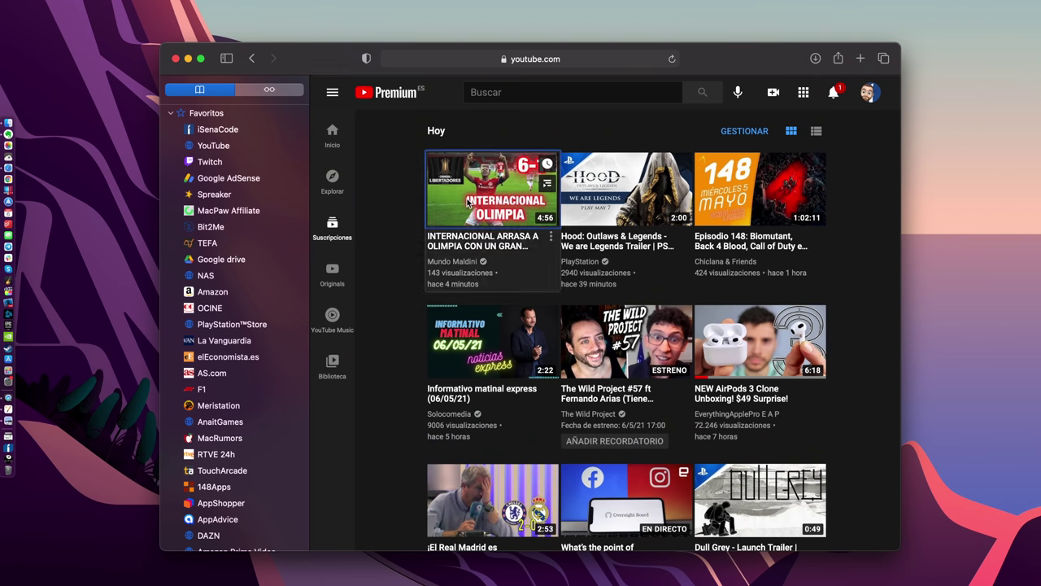
left_click(466, 203)
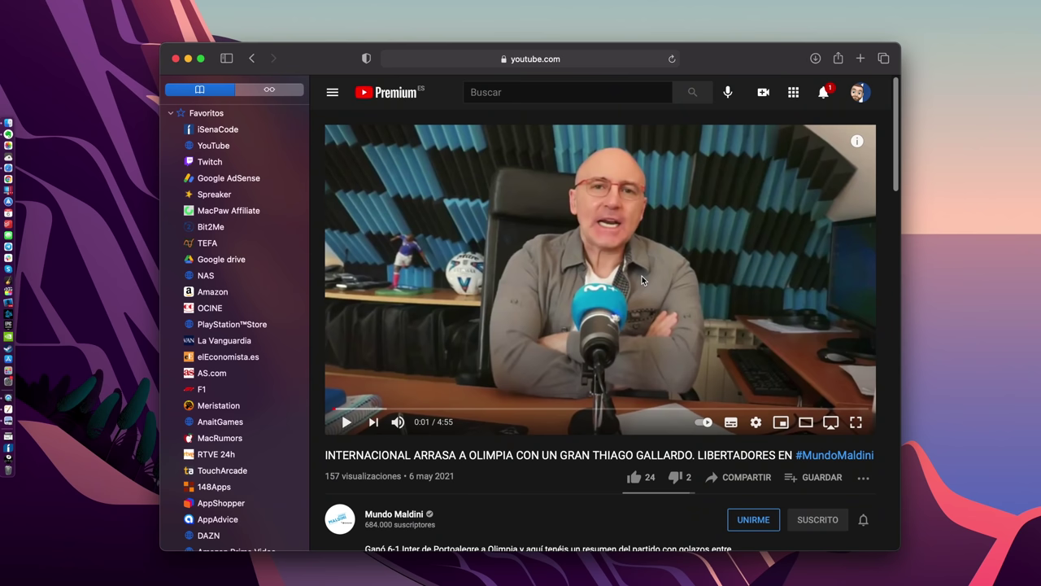
right_click(642, 280)
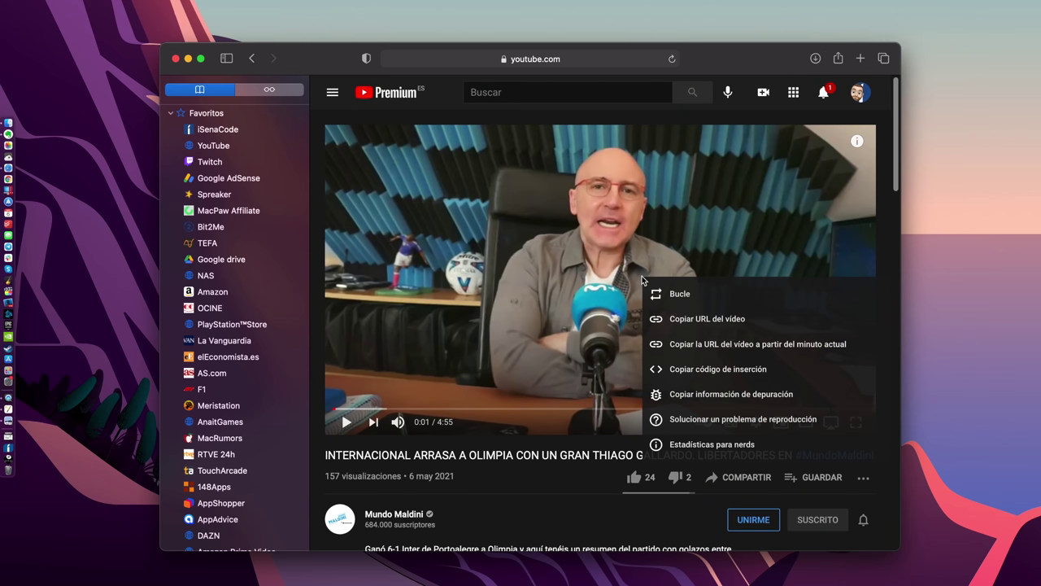
right_click(642, 280)
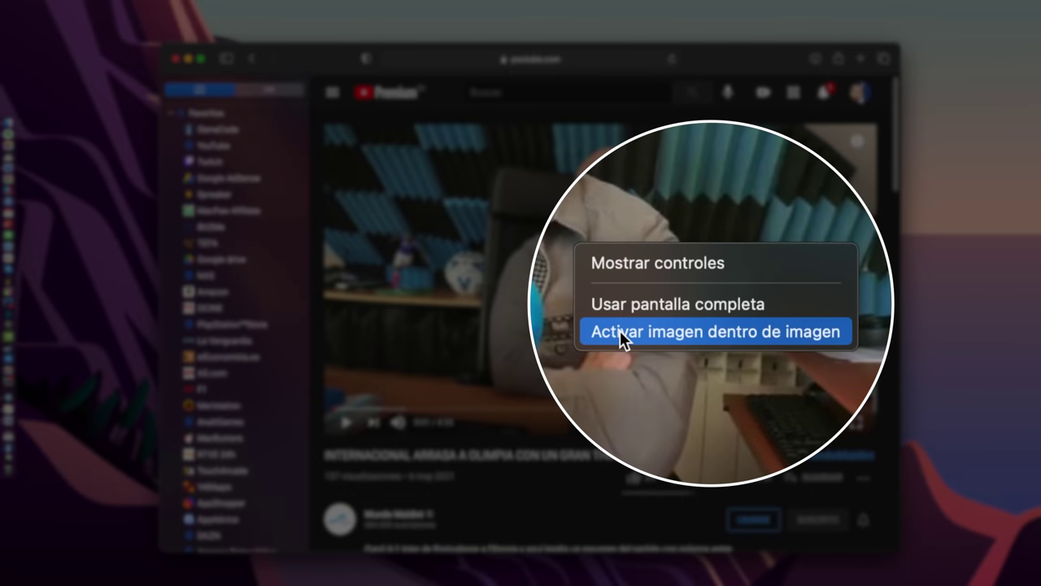
left_click(620, 330)
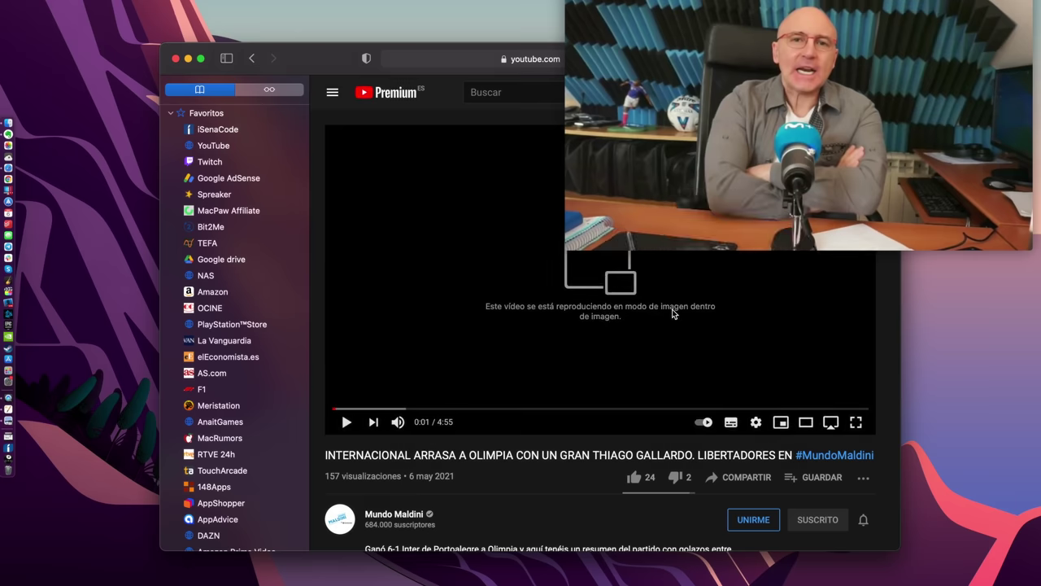
Move the floating picture-in-picture video to the lower-right corner of the desktop and shrink it to about half its width
left_click_drag(1004, 15, 1003, 356)
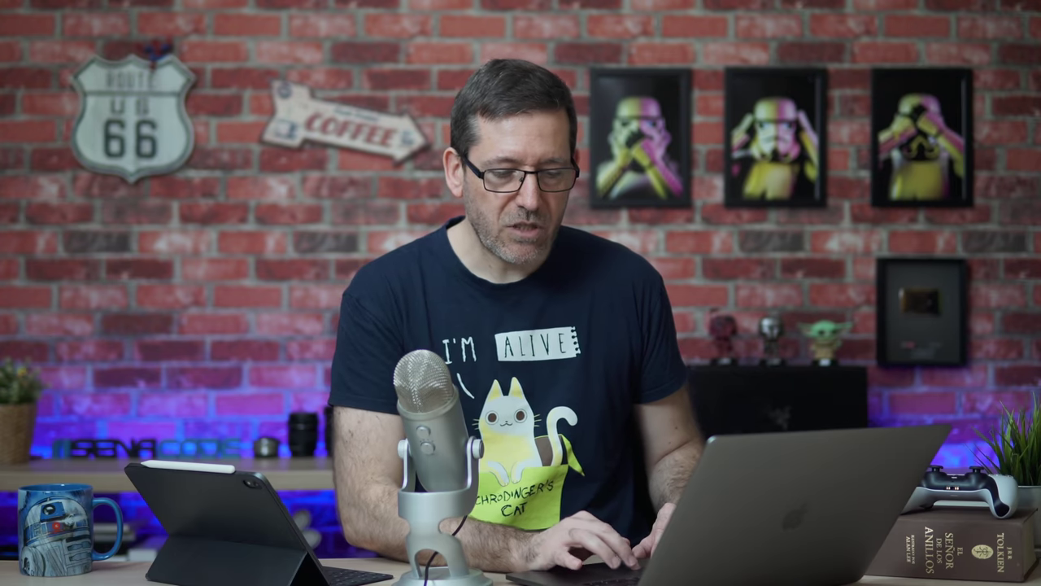
left_click_drag(566, 342, 752, 419)
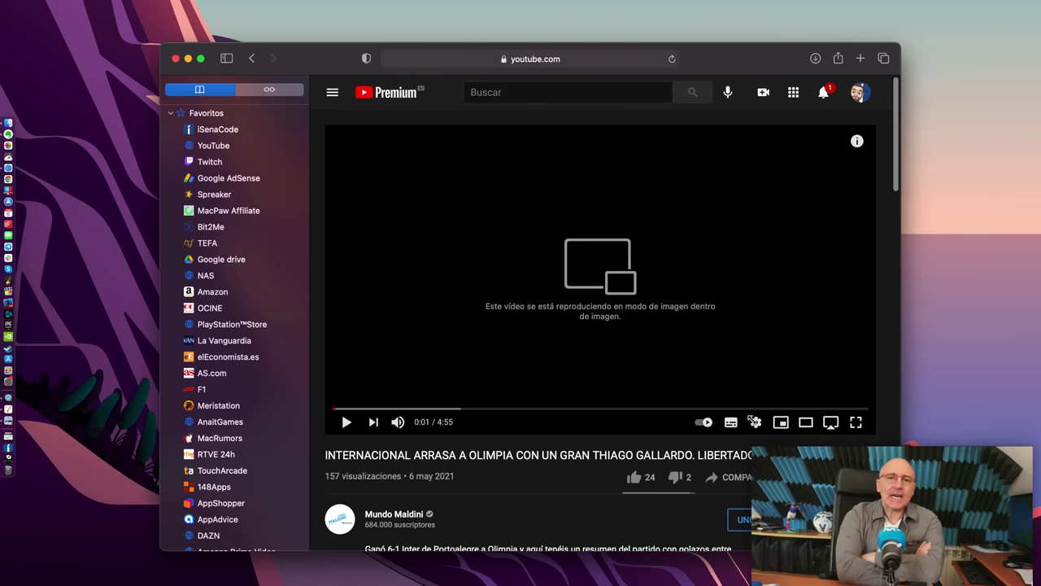
left_click_drag(854, 492, 817, 411)
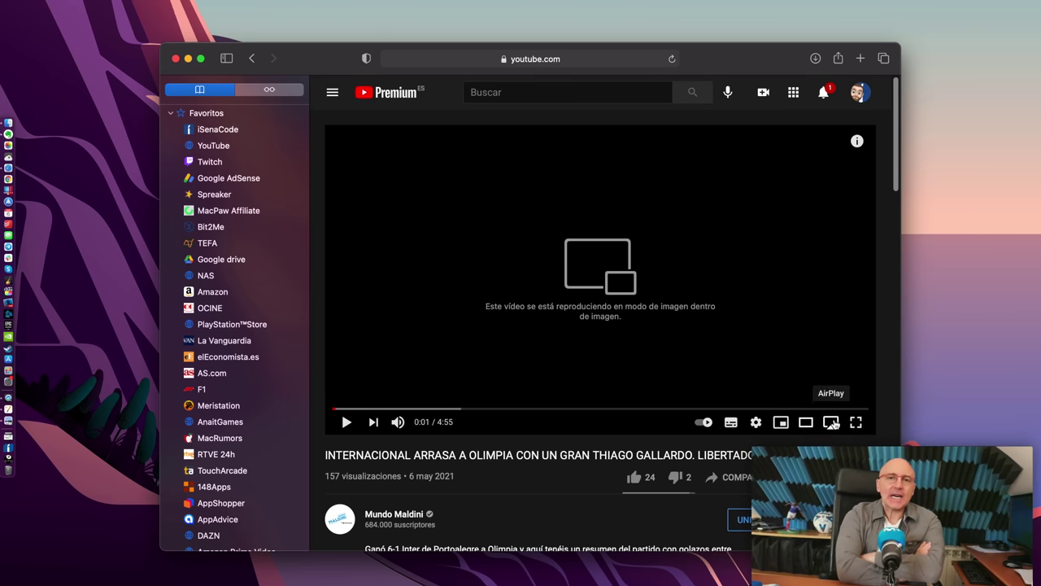
left_click_drag(880, 483, 871, 374)
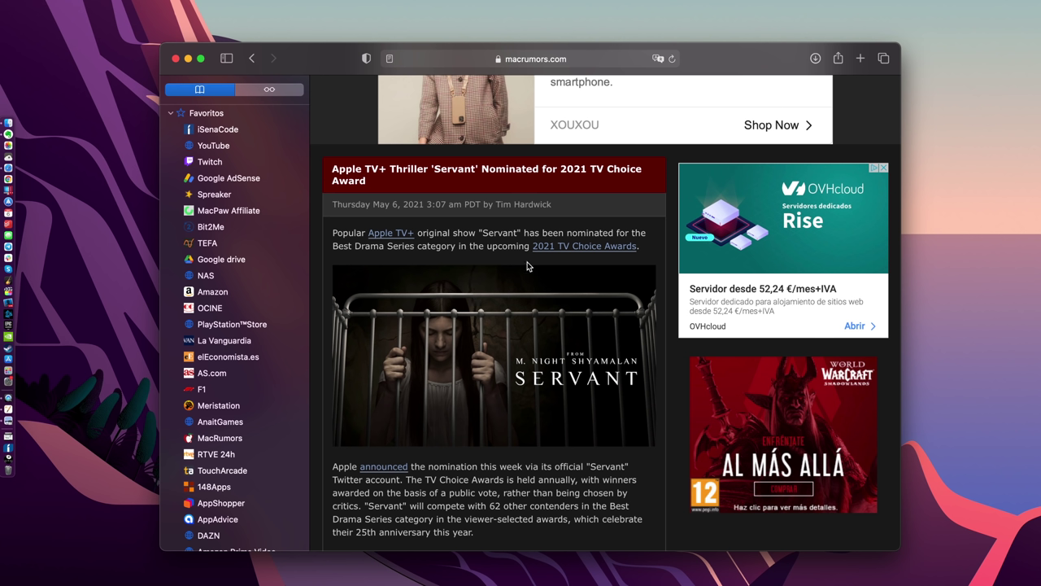
Look up the word "nominated" from the MacRumors article in the dictionary and dismiss the definition
double_click(578, 237)
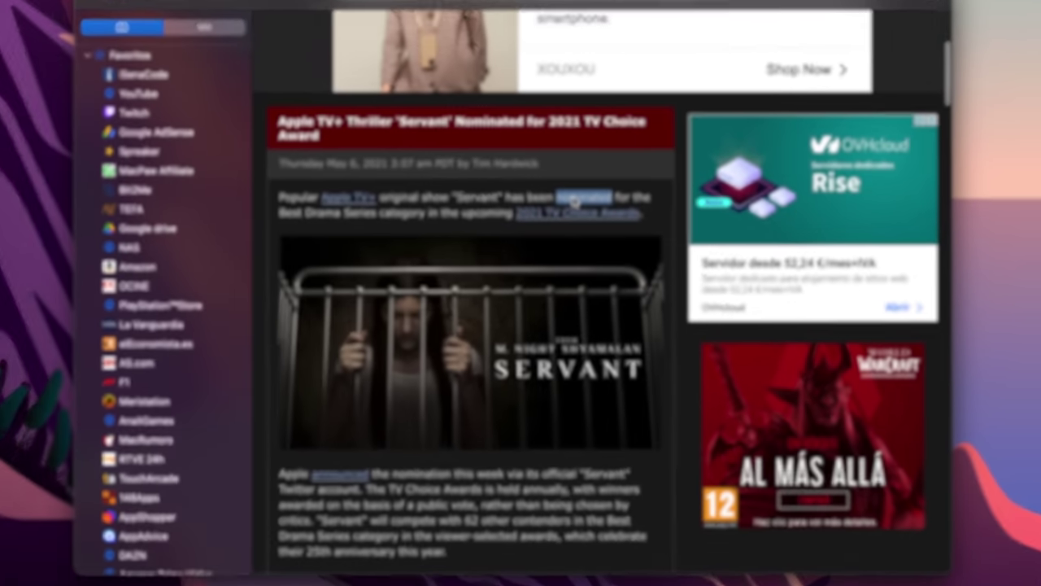
right_click(580, 237)
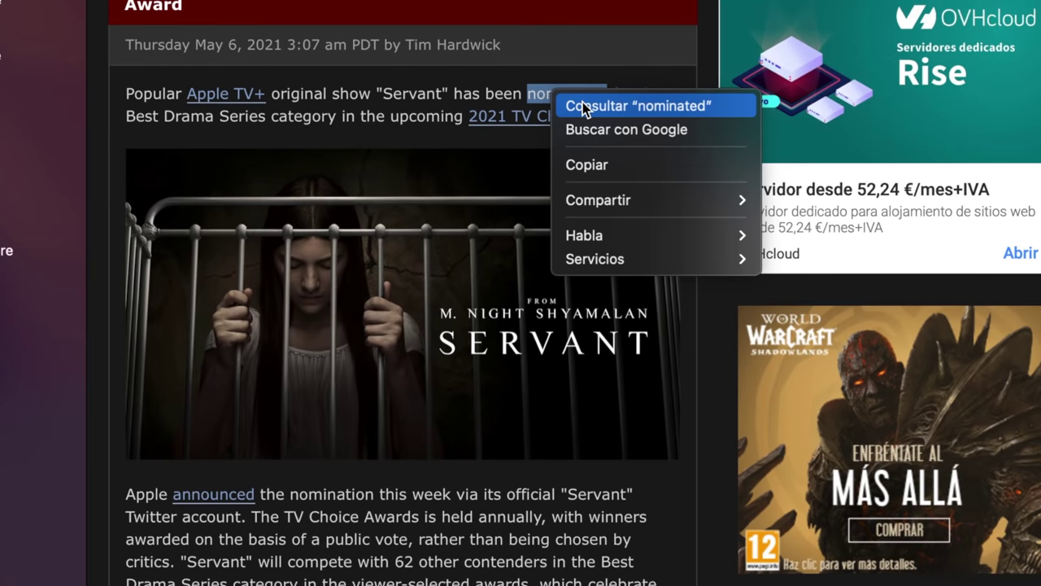
left_click(582, 106)
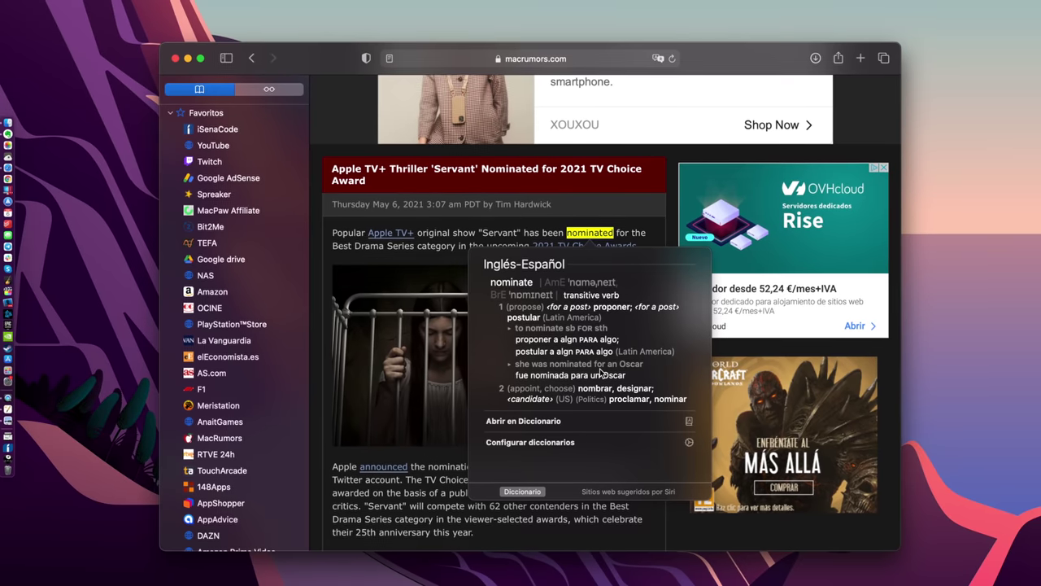
left_click(491, 248)
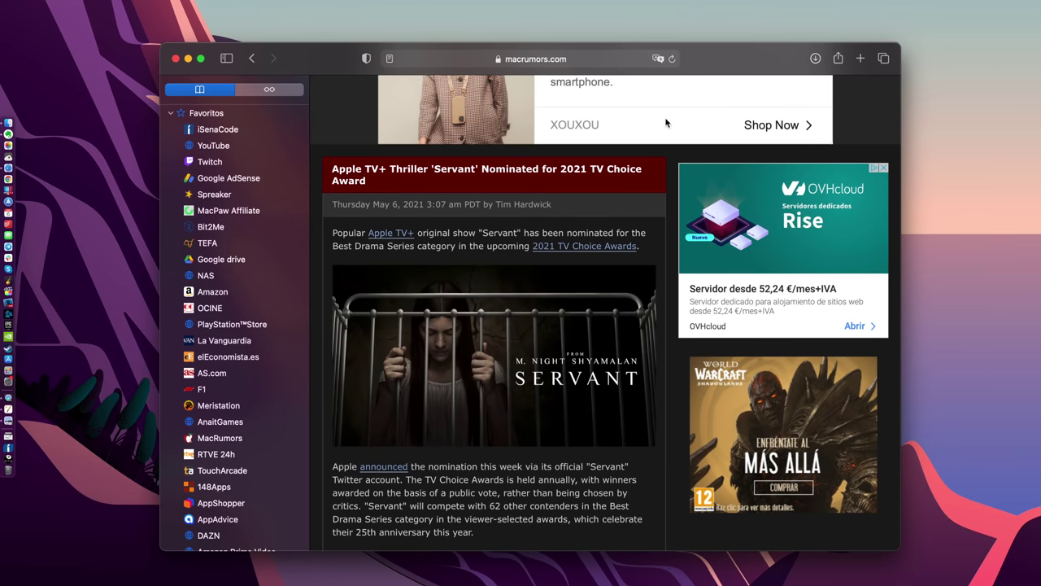
Translate the MacRumors page into Spanish and switch it back to the original language
left_click(659, 58)
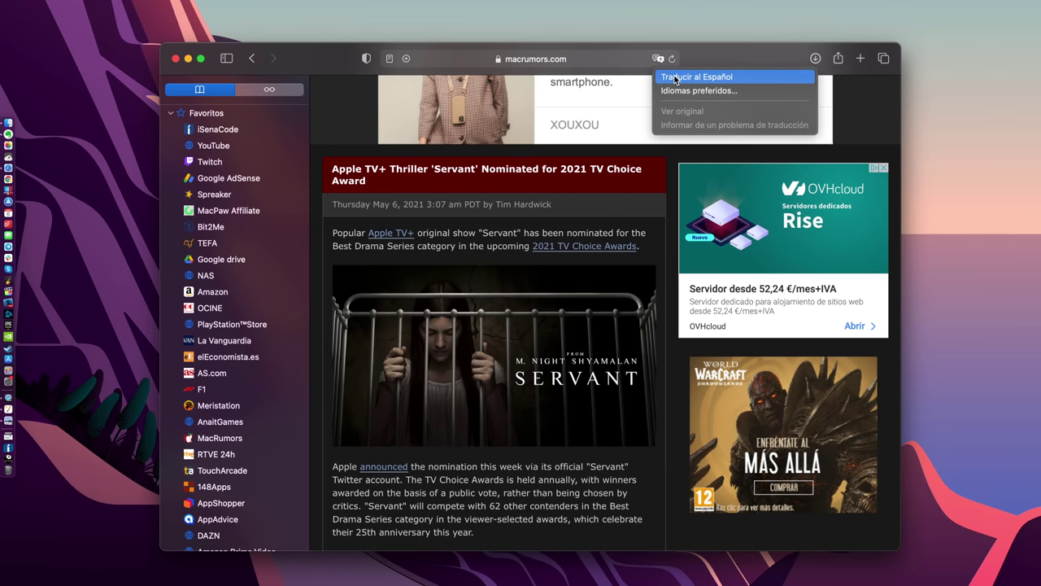
left_click(674, 78)
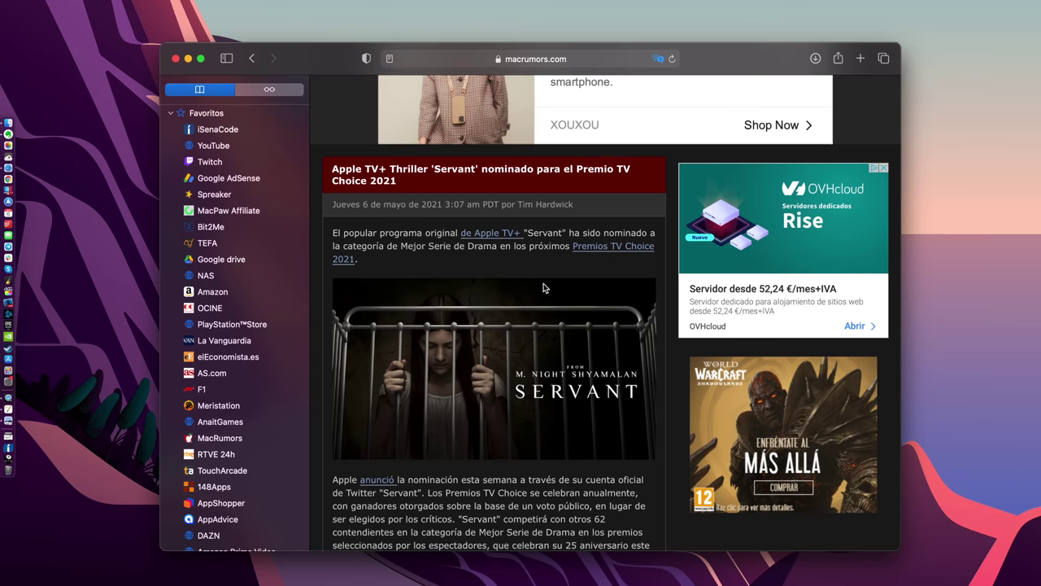
left_click(659, 59)
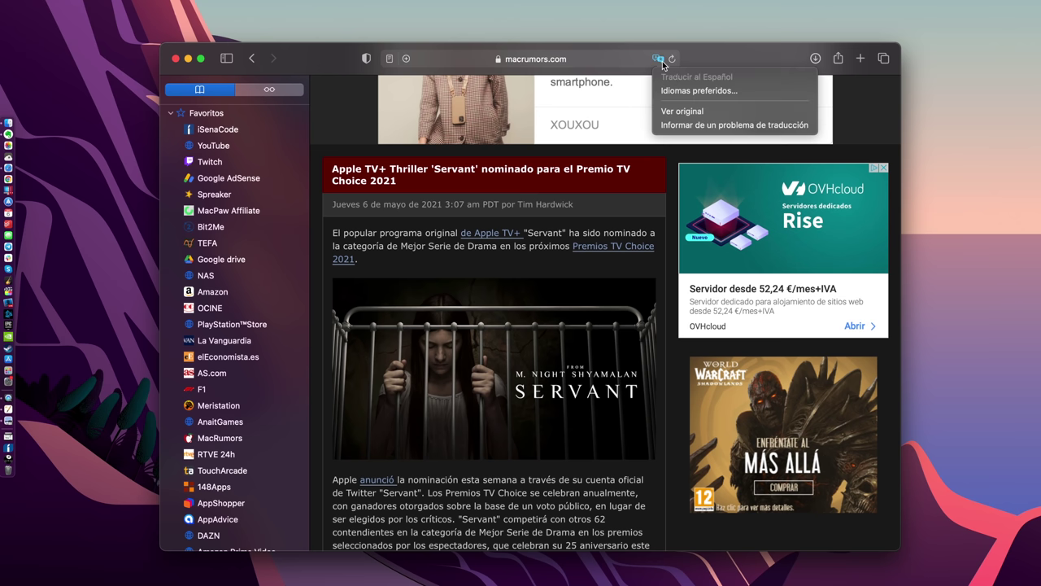
left_click(675, 111)
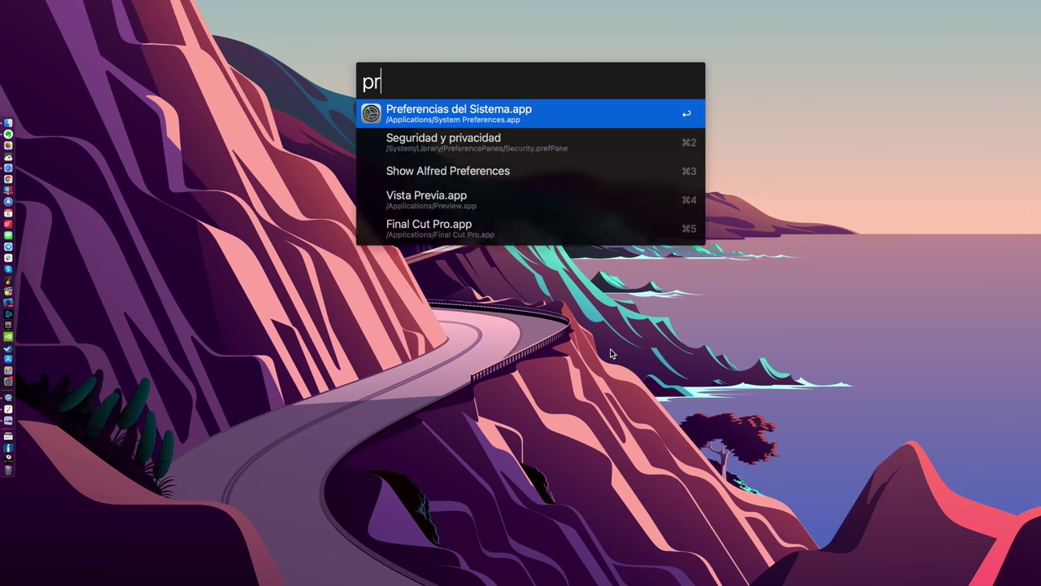
key("Return")
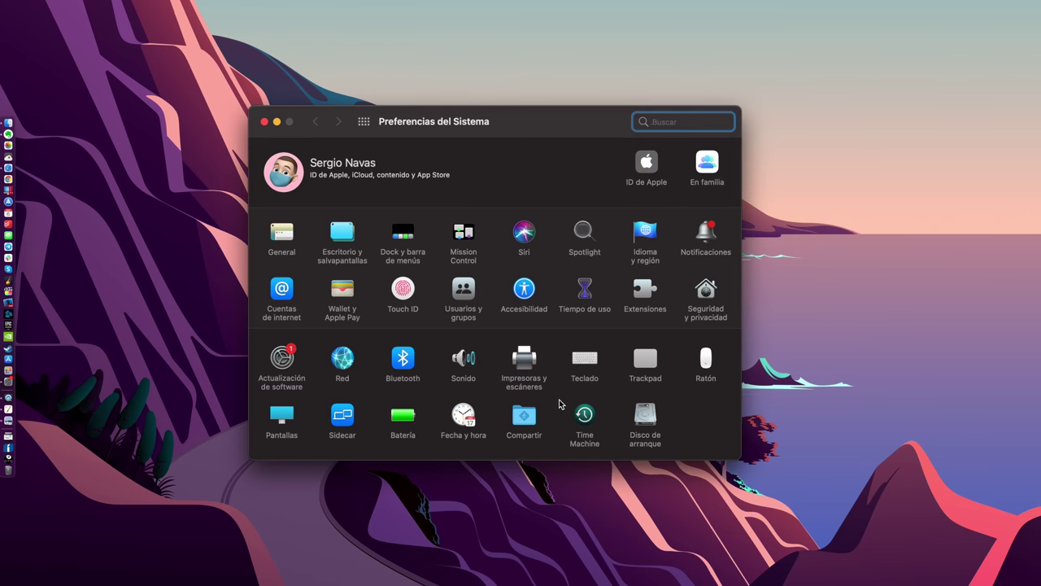
key("super+q")
key("alt+space")
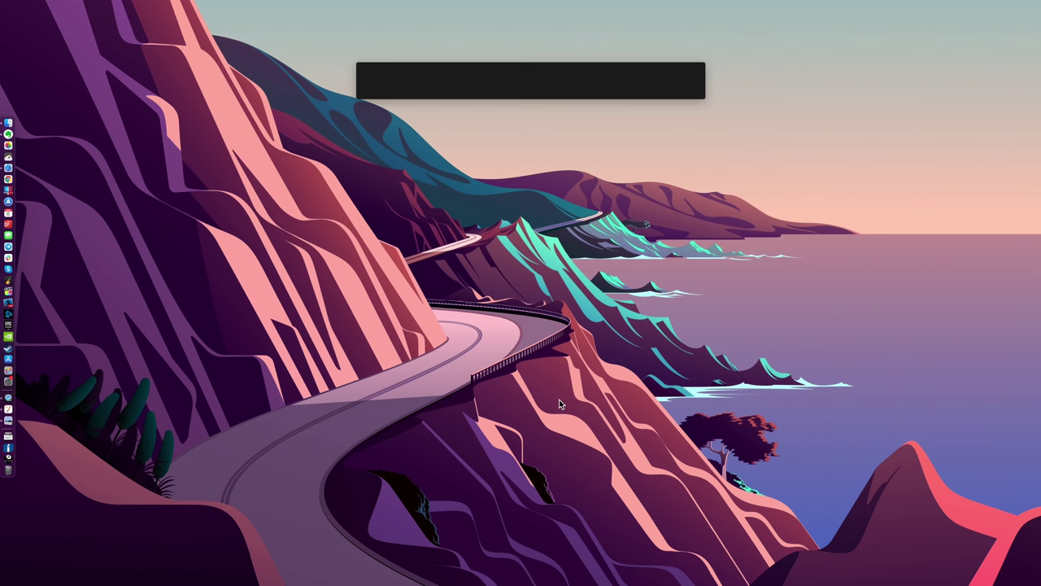
type("usu")
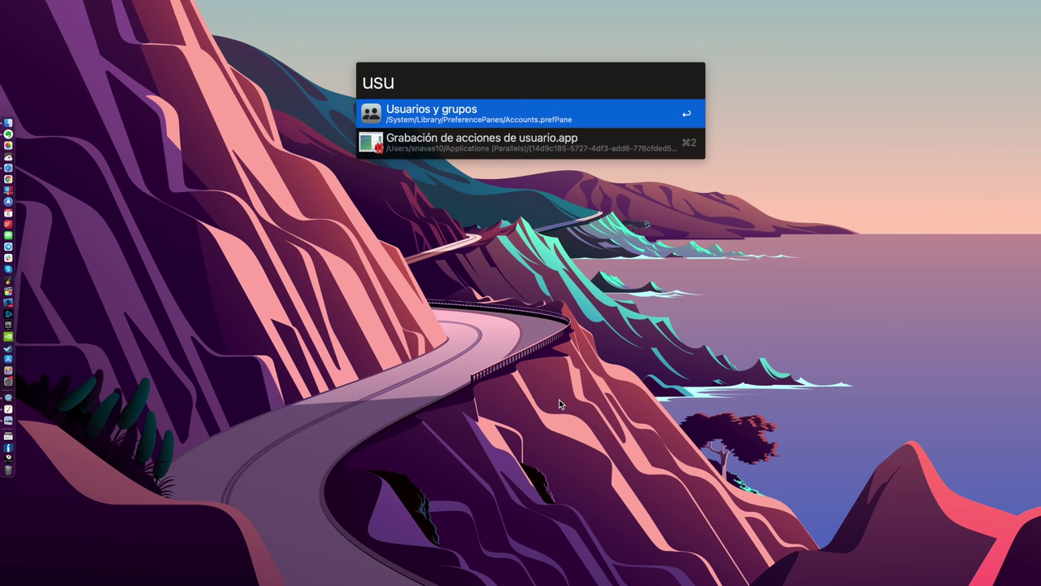
key("BackSpace")
key("BackSpace")
key("BackSpace")
Show the current user's login items in the Usuarios y grupos system preferences, then open and cancel the picker for adding an application
type("pre")
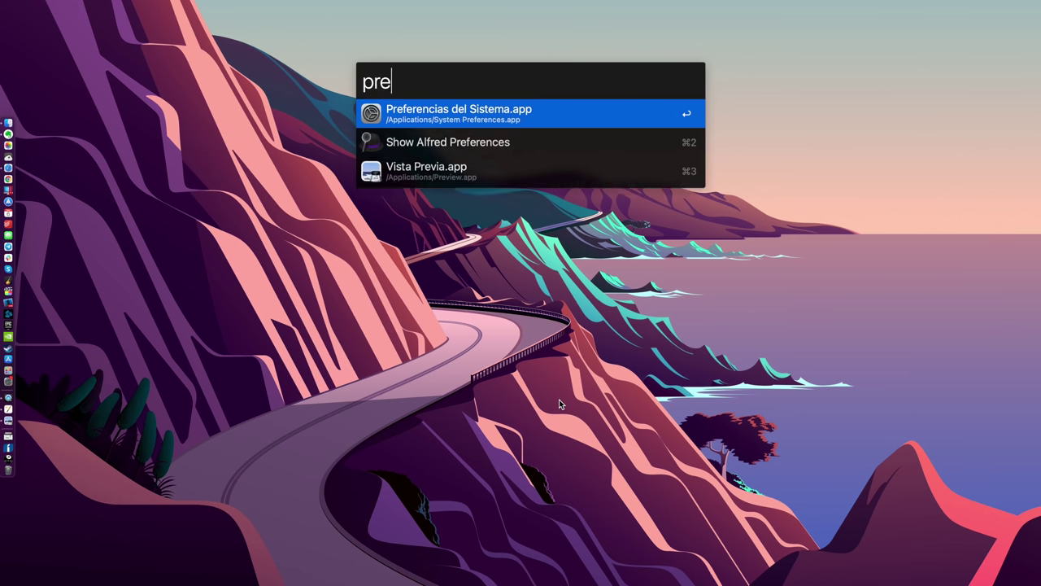
key("Return")
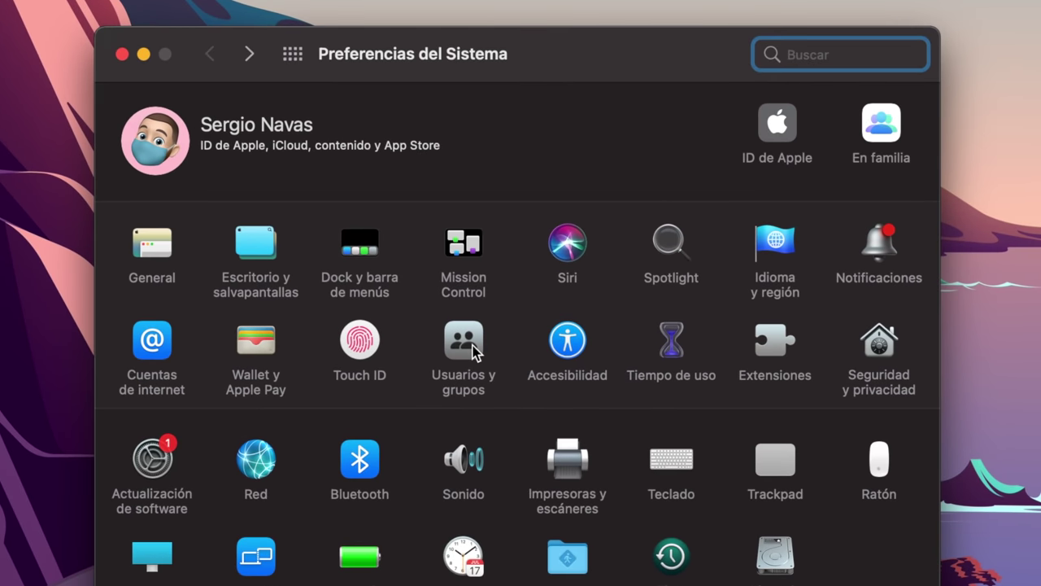
left_click(473, 328)
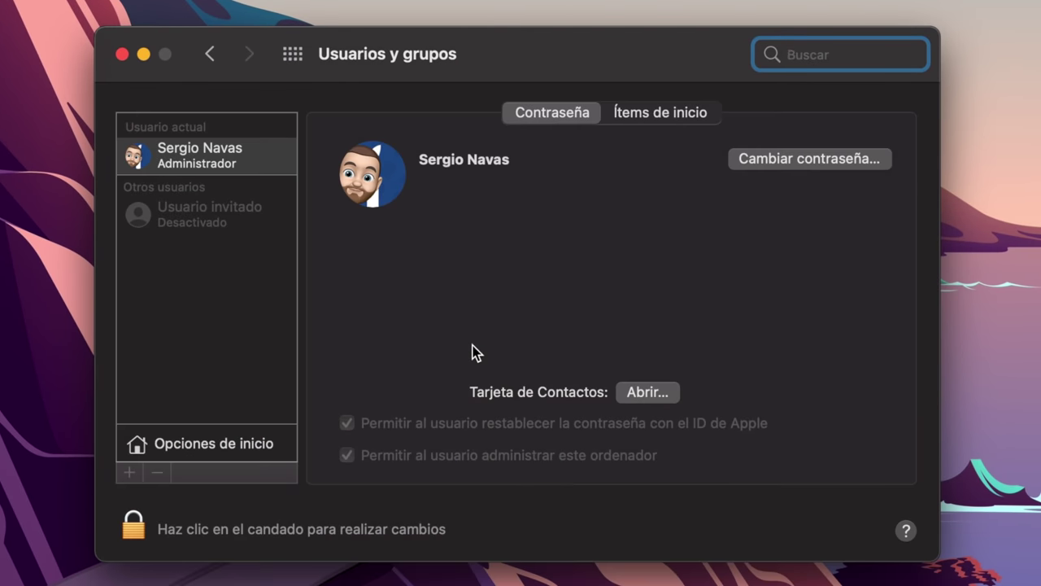
left_click(640, 119)
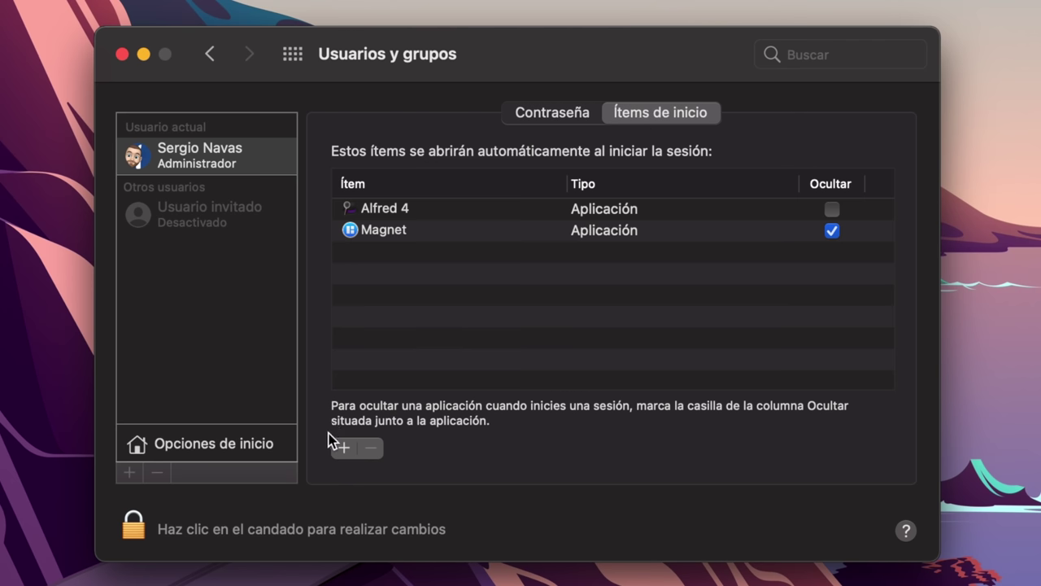
left_click(344, 447)
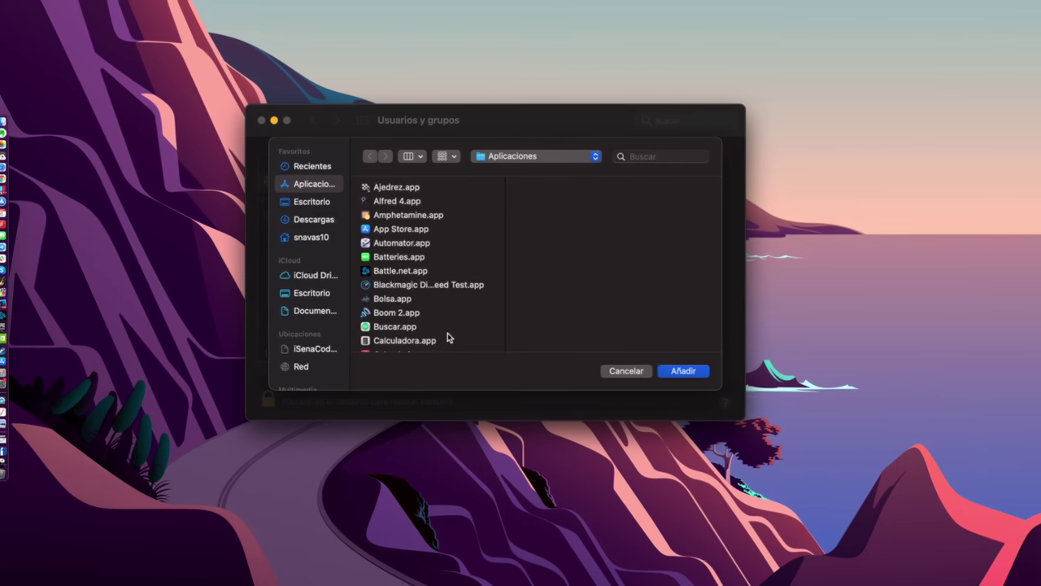
left_click(639, 376)
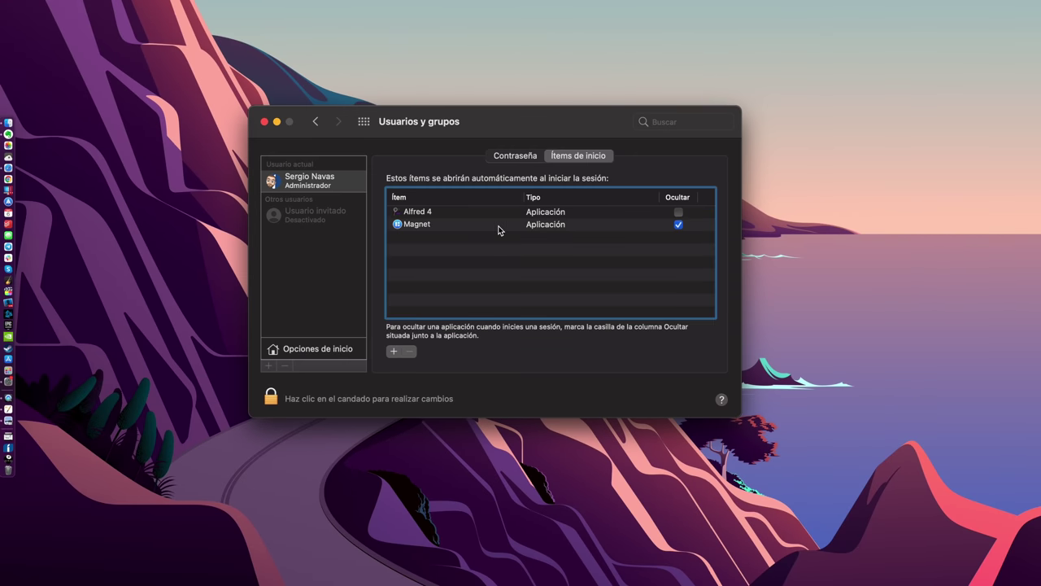
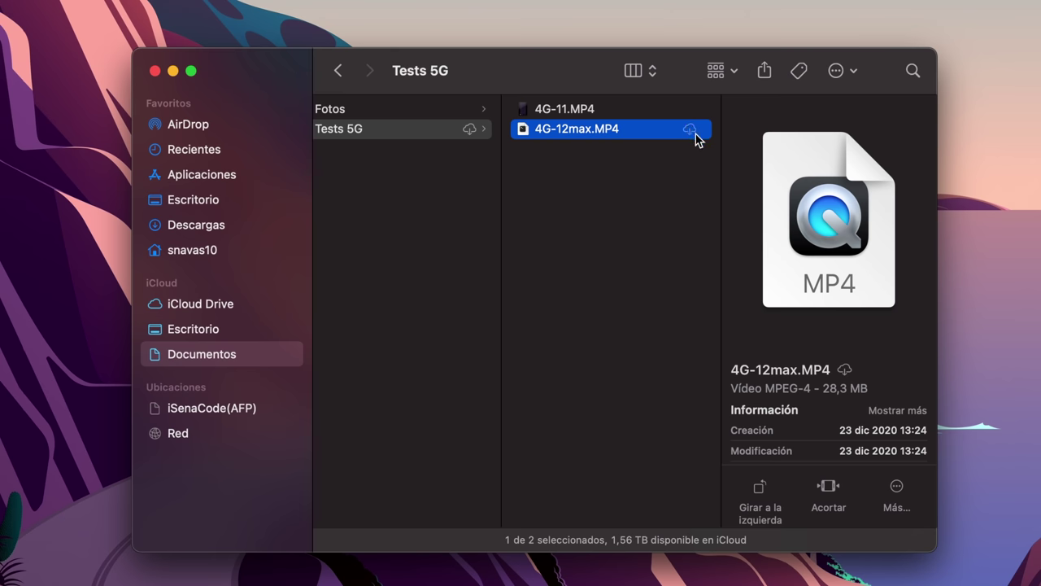
Download the video 4G-12max.MP4 from iCloud in the Tests 5G folder
left_click(621, 242)
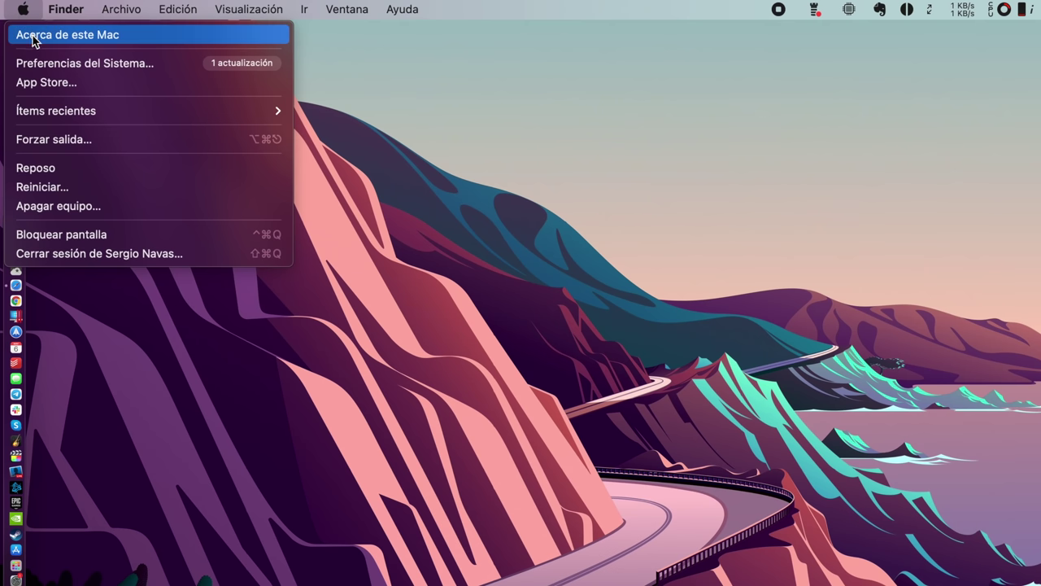
Open the storage management window from the storage information in Acerca de este Mac
left_click(33, 38)
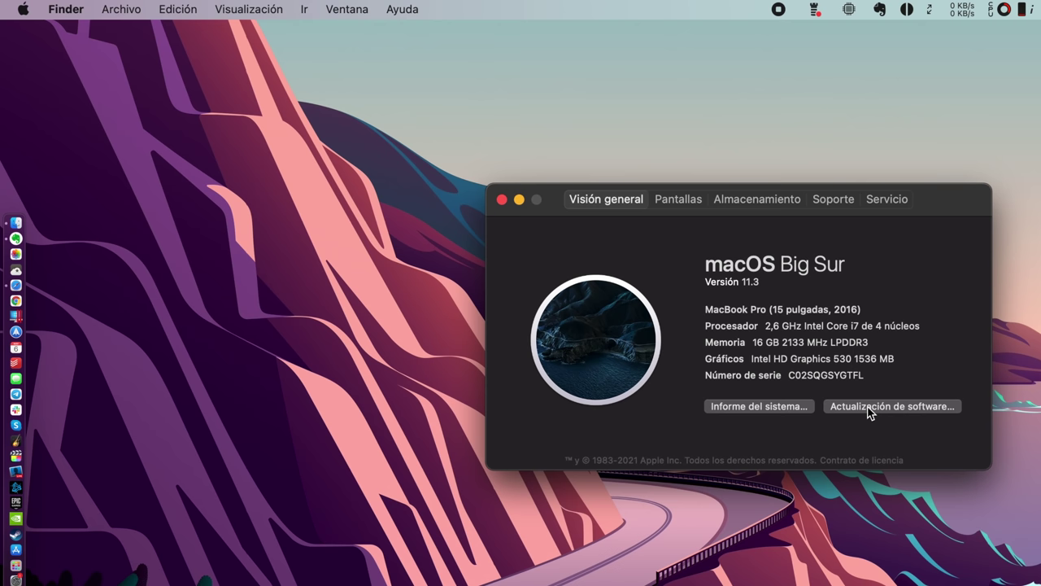
left_click(762, 200)
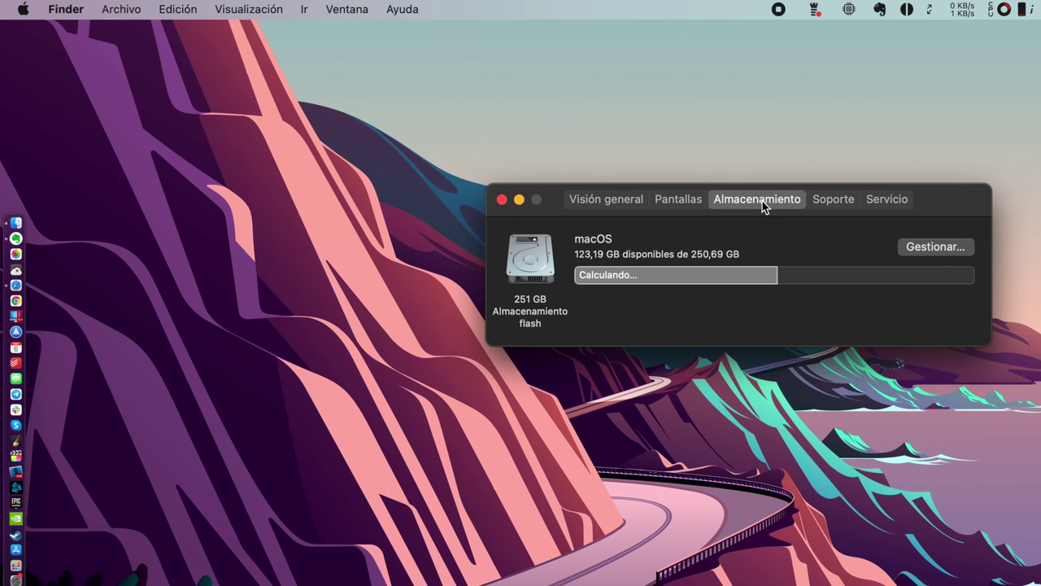
left_click(950, 248)
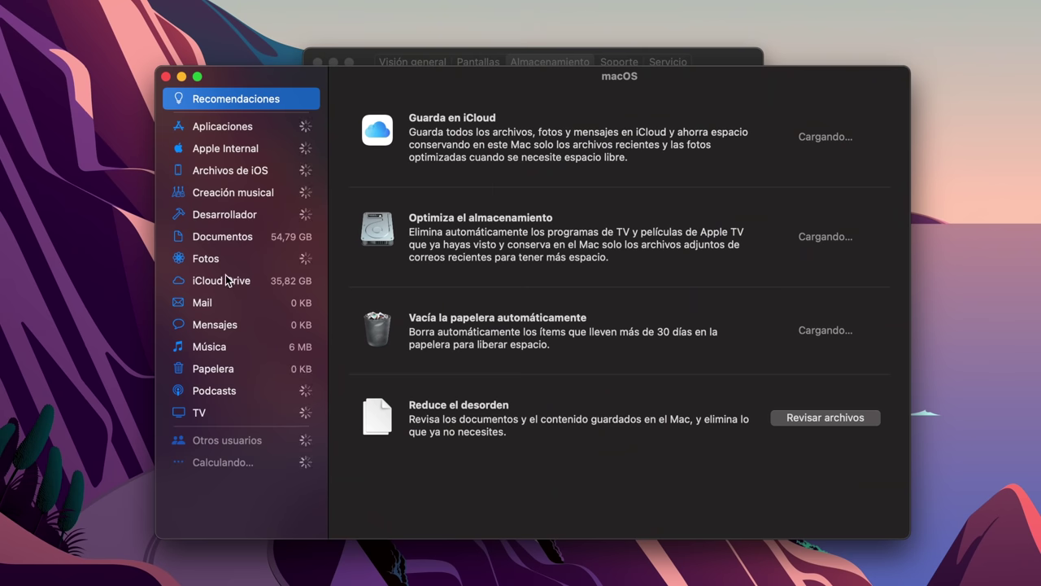
Review which apps store documents in iCloud Drive through the Apple ID preferences, then close those preferences
left_click(223, 281)
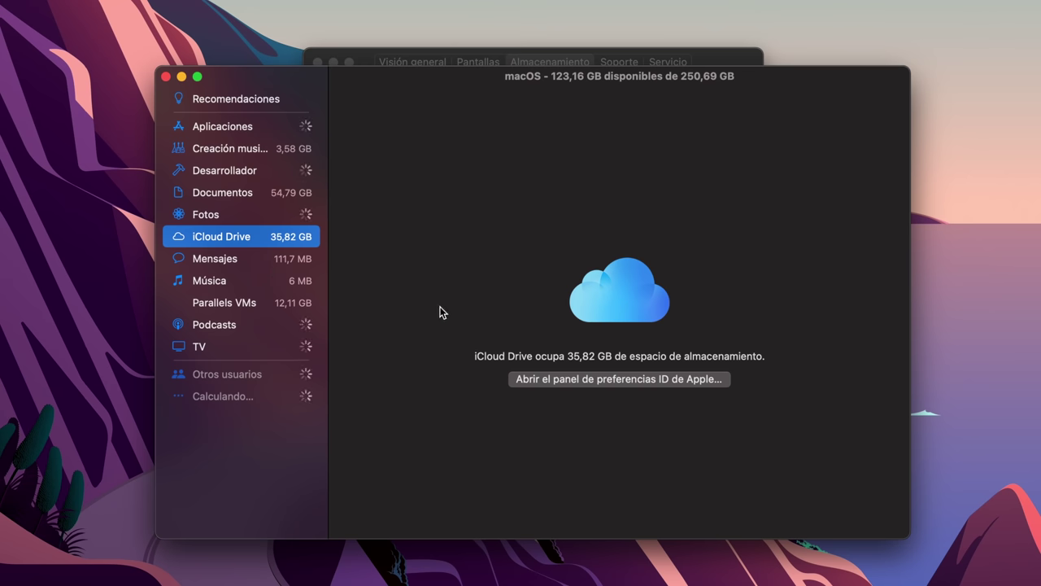
left_click(582, 377)
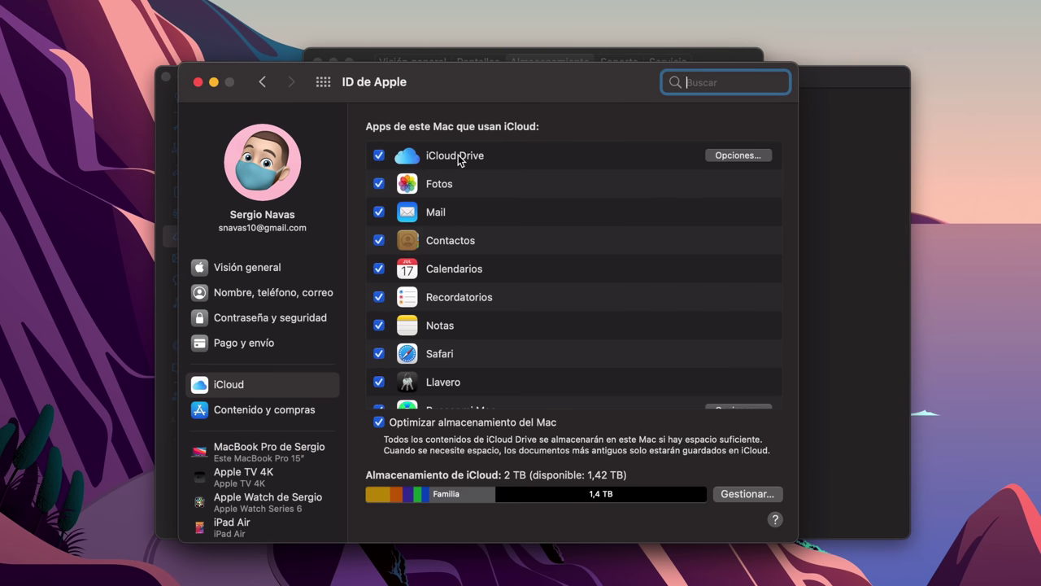
left_click(746, 156)
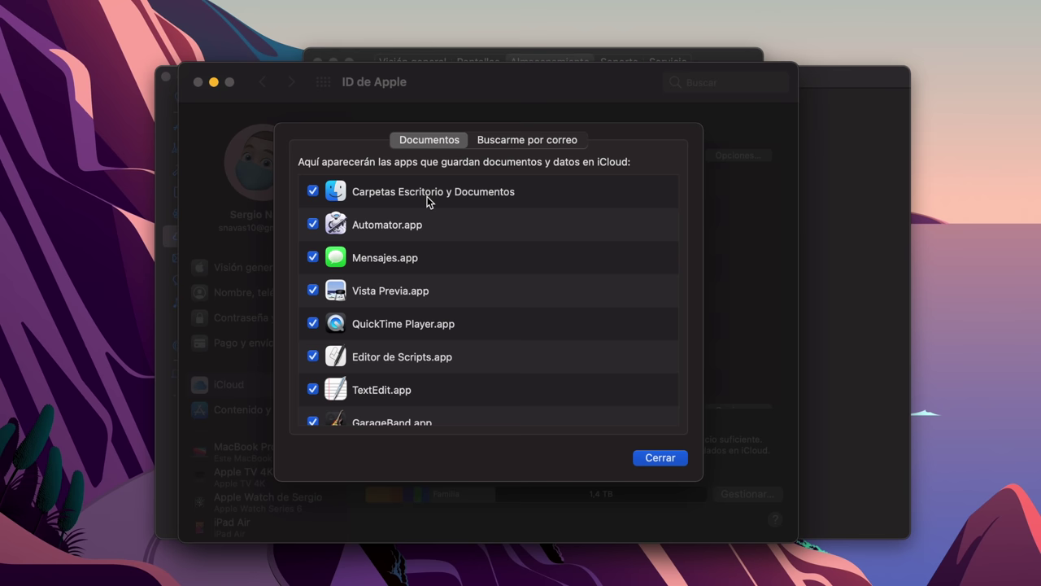
left_click(658, 459)
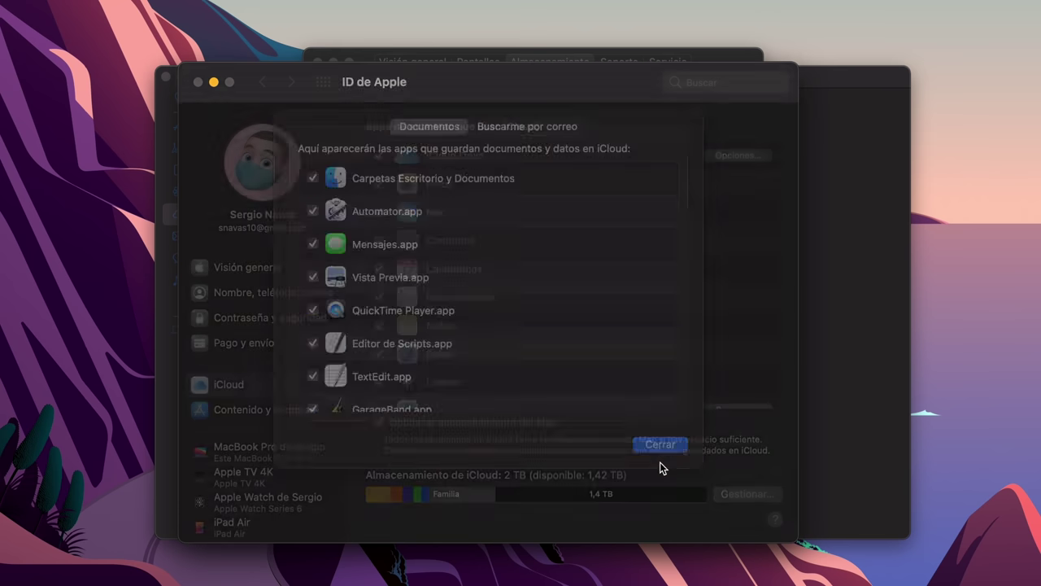
left_click(198, 82)
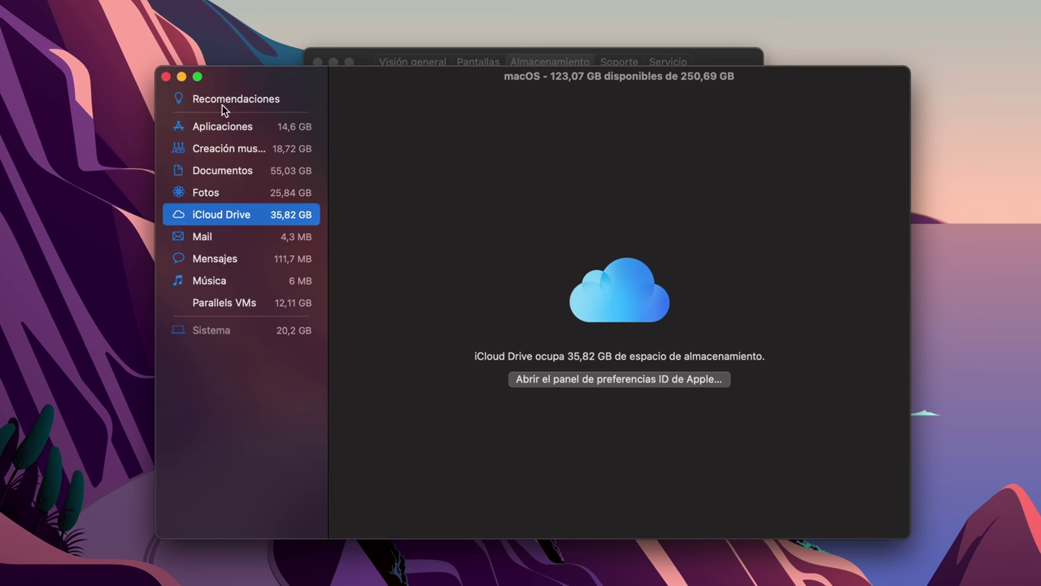
Review the storage recommendations and try to delete Blood Bowl 2 from the list of applications
left_click(223, 104)
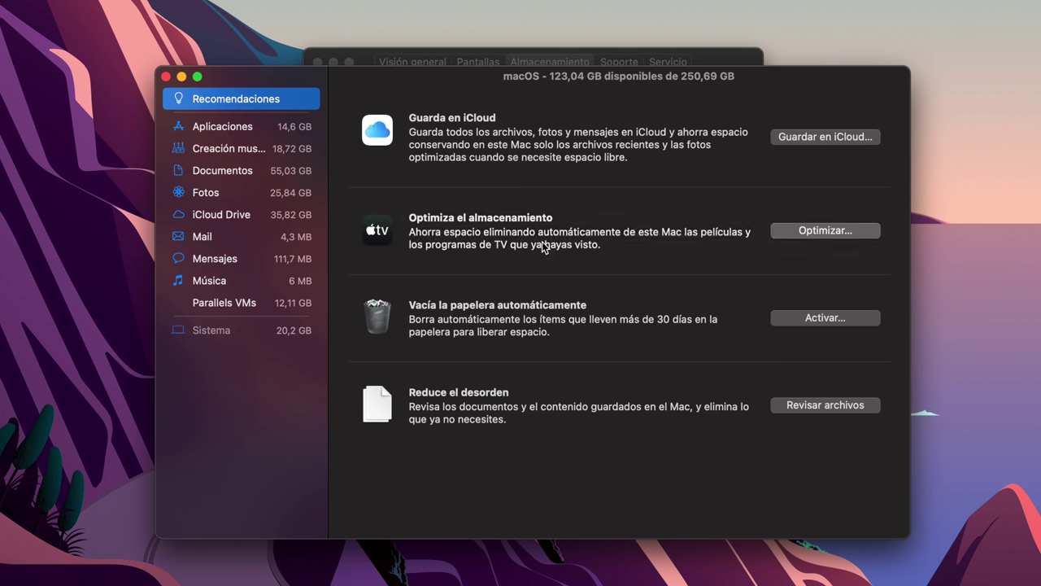
left_click(215, 131)
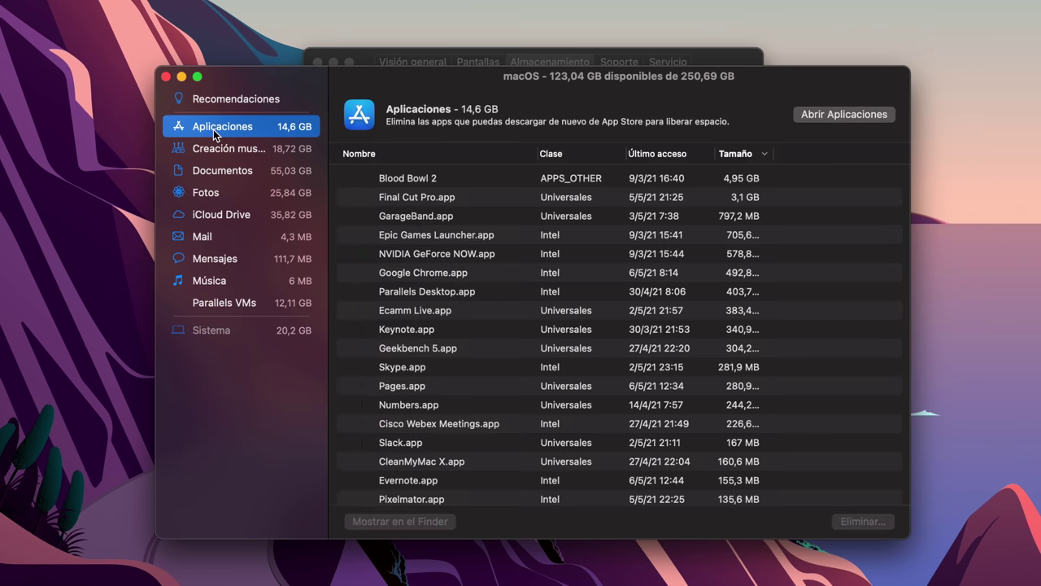
left_click(432, 180)
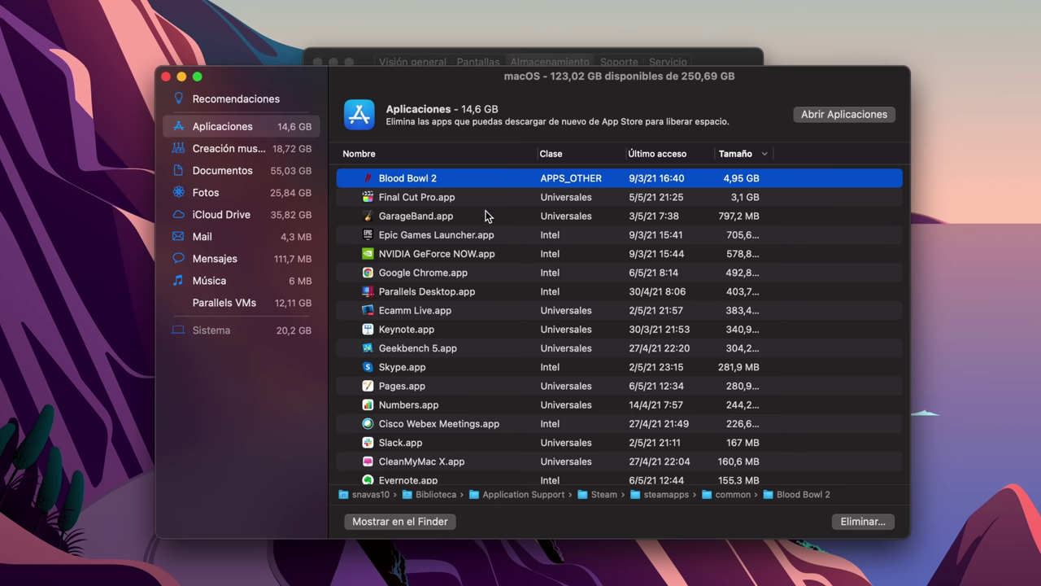
right_click(437, 186)
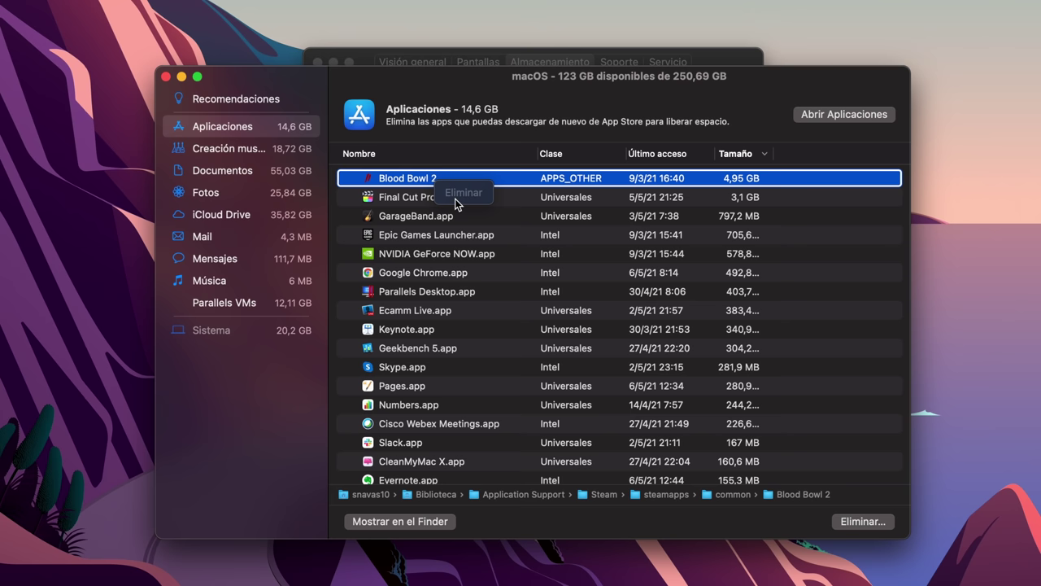
left_click(463, 193)
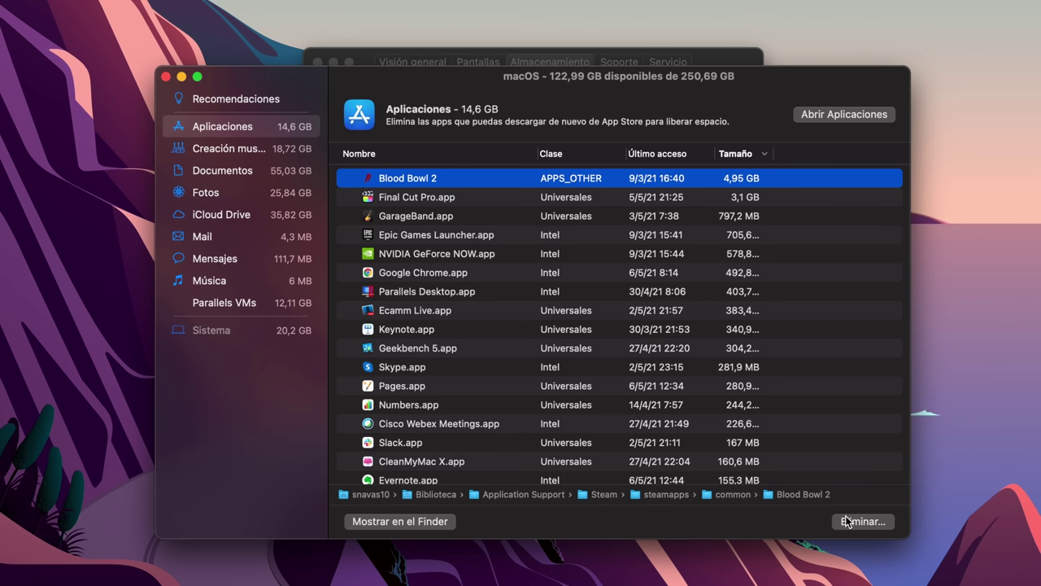
Reveal the large document C0775.MP4 in its Finder folder, close that folder and switch the storage manager to Fotos
left_click(215, 171)
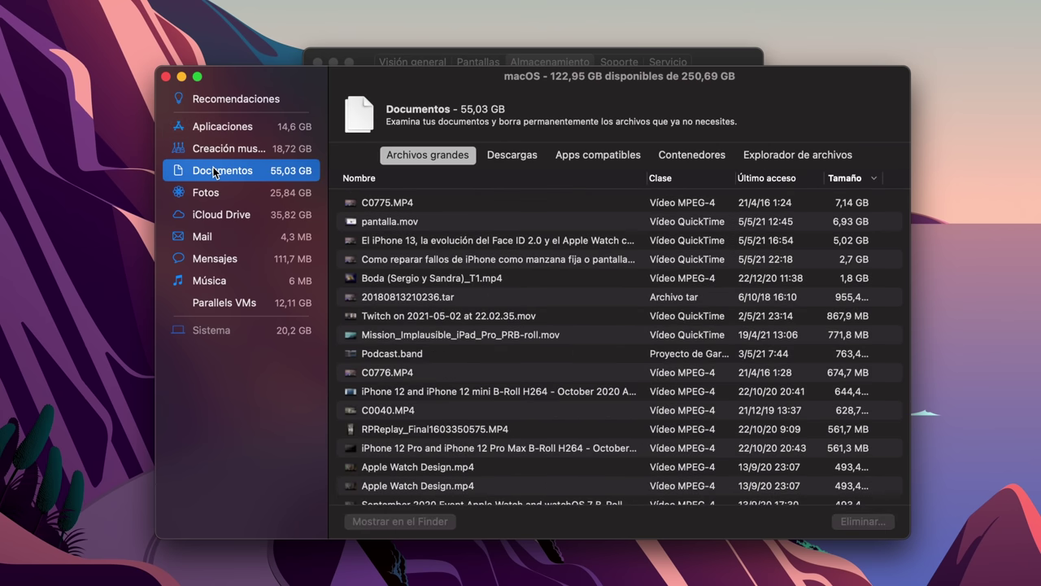
left_click(425, 207)
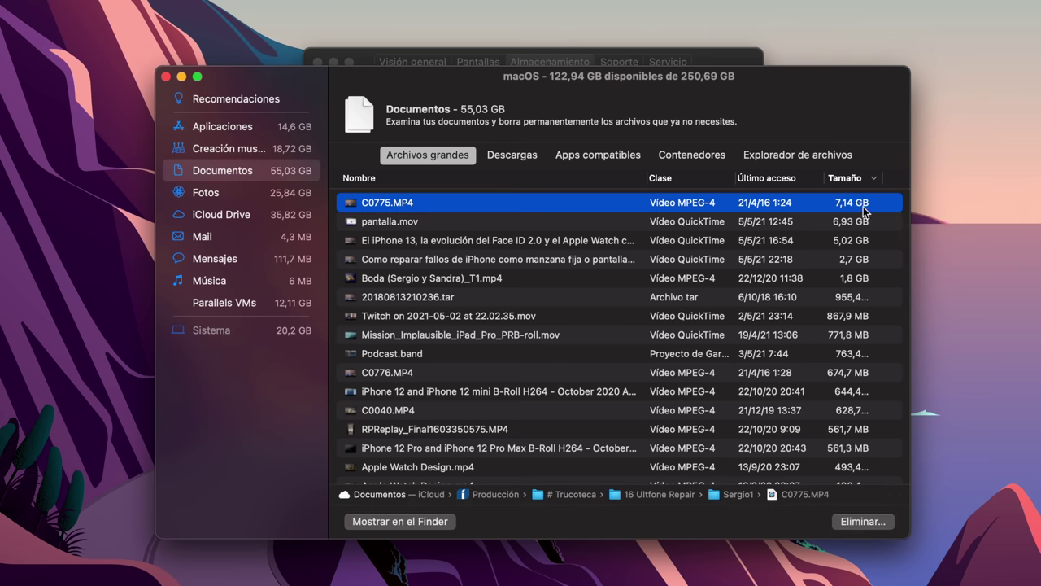
right_click(471, 203)
left_click(568, 215)
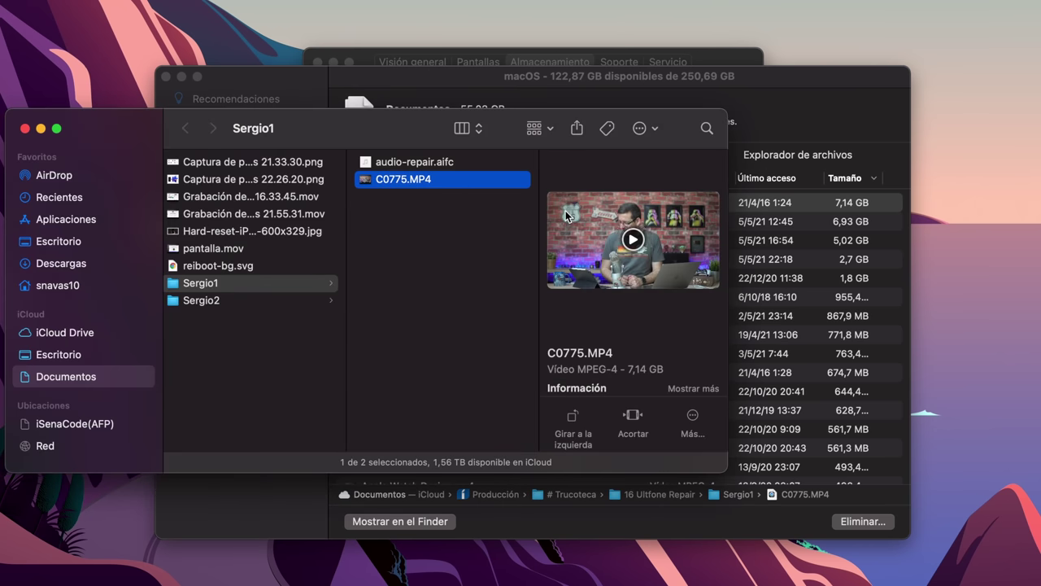
left_click(26, 128)
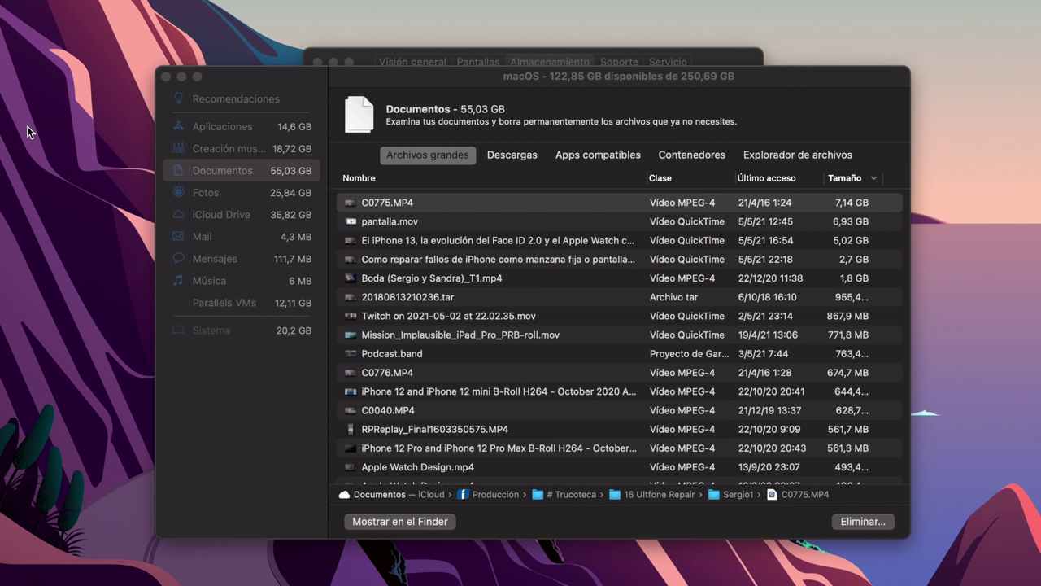
left_click(218, 193)
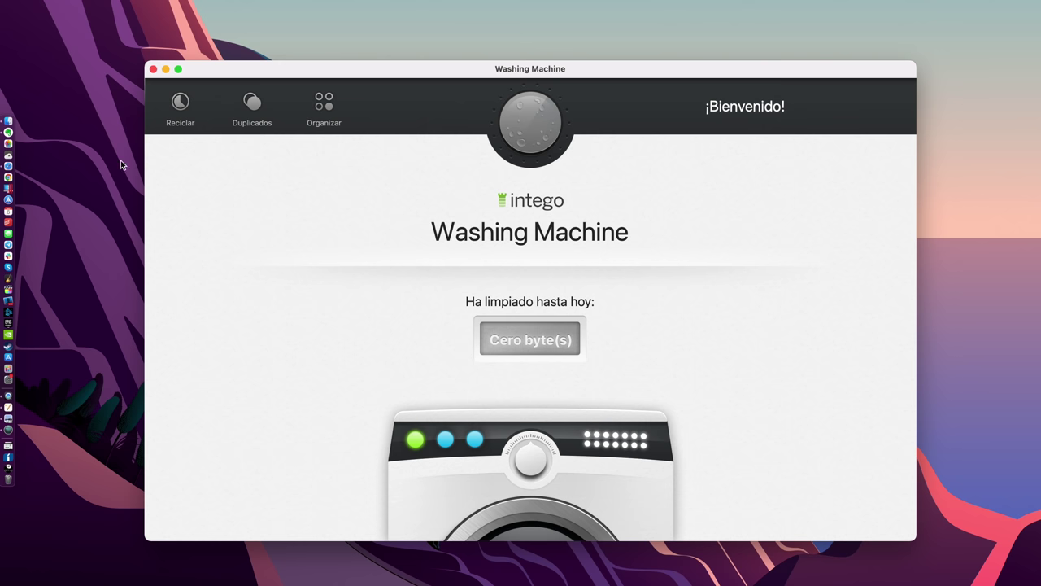
Start Washing Machine's disk space recycling analysis for Cachés, Descargas, Idiomas, Papelera and Registros
left_click(181, 101)
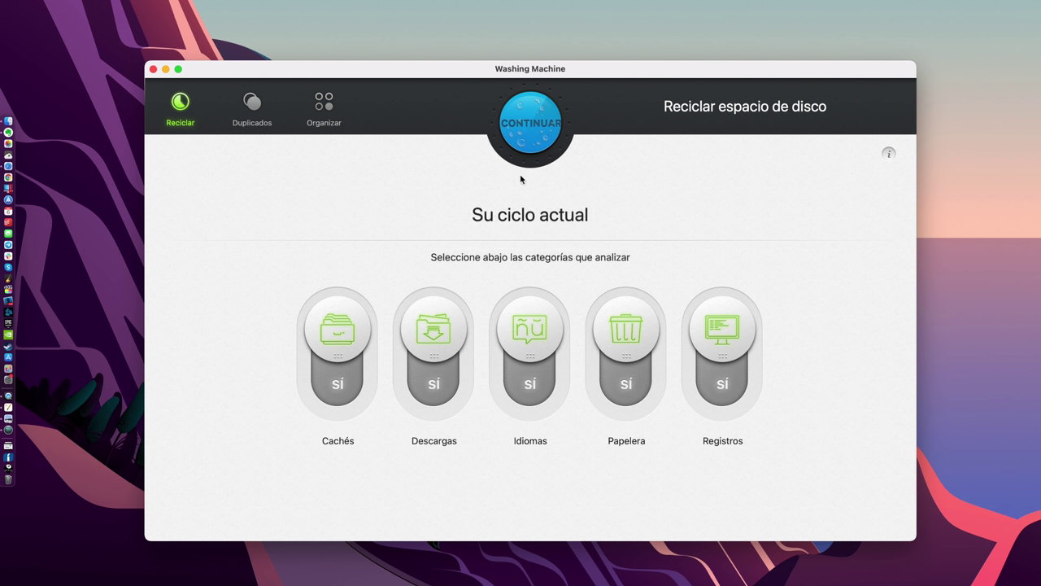
left_click(528, 145)
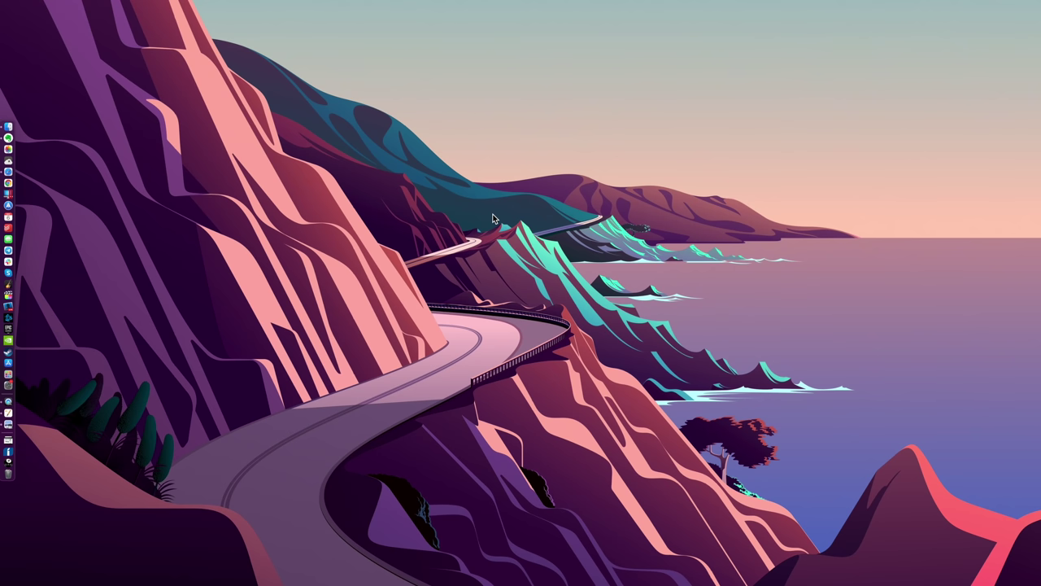
Enter the calculation 2*4 in Spotlight and clear the query
key("super+space")
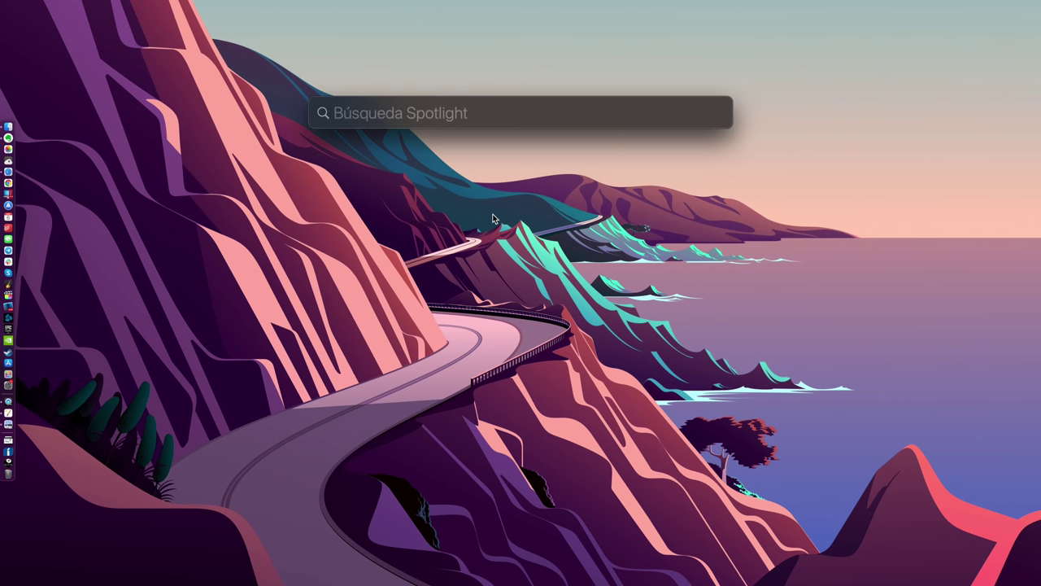
type("2*4")
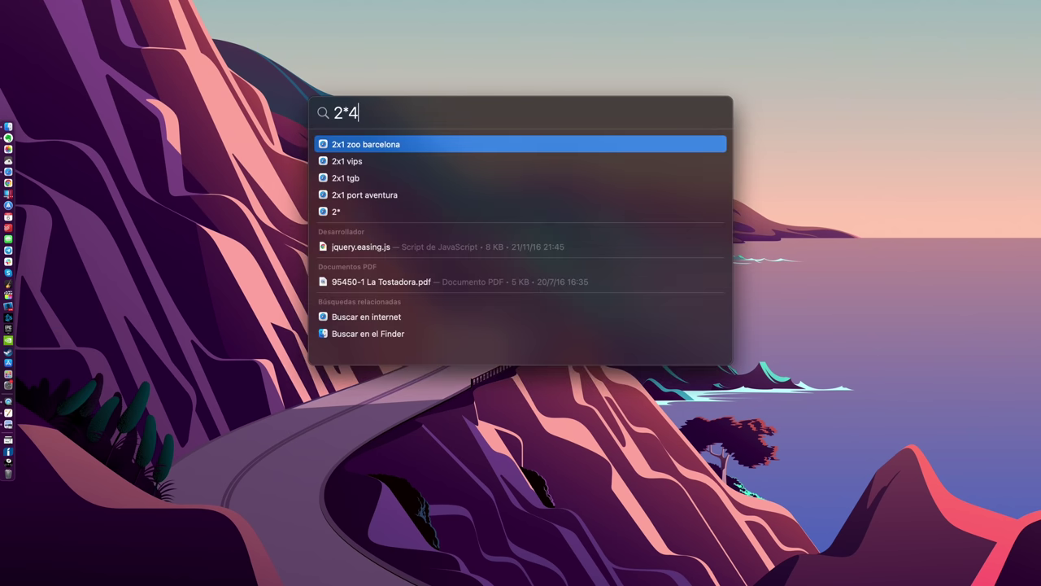
key("BackSpace")
key("BackSpace")
key("BackSpace")
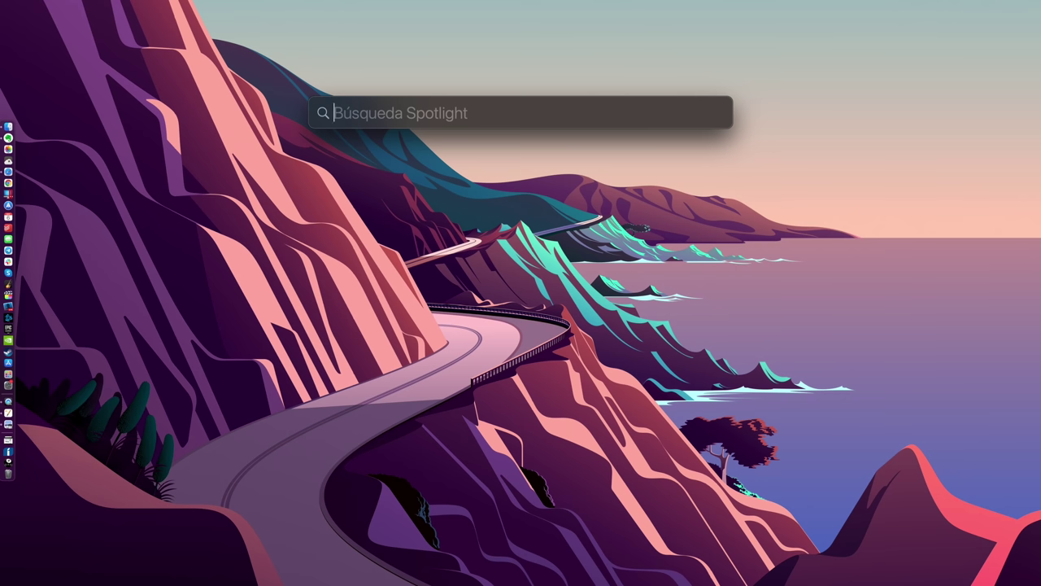
Convert 100 usd into euros with Spotlight
type("100 usd")
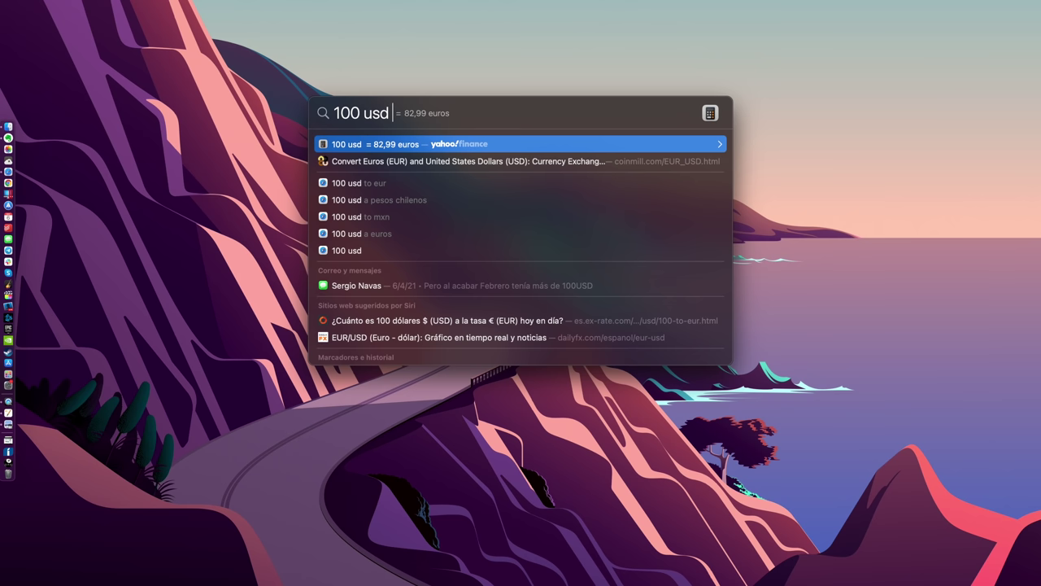
type("€")
key("Return")
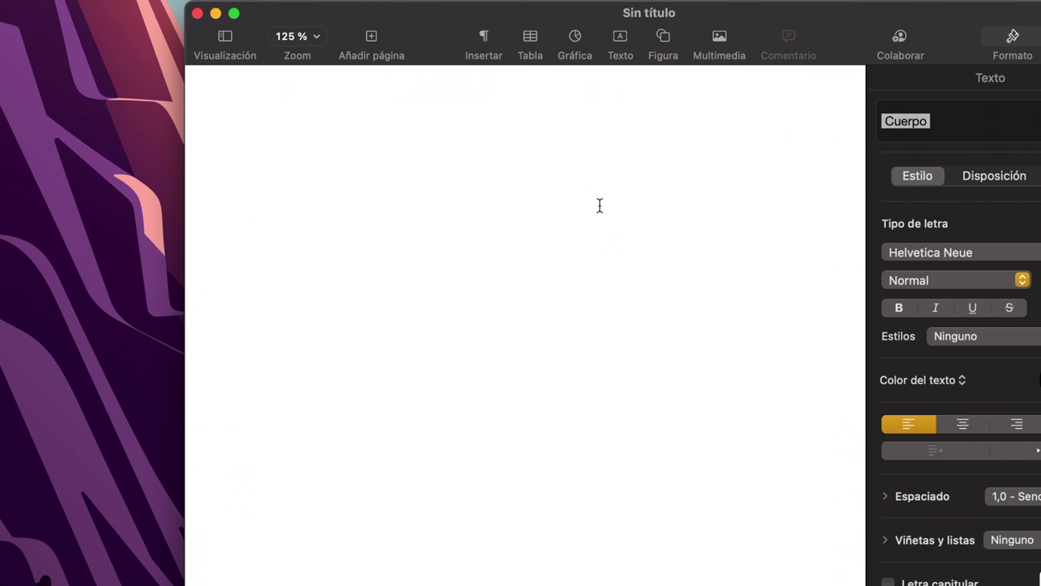
Find the pizza emoji in the emoji picker and insert it into the blank untitled document
key("ctrl+super+space")
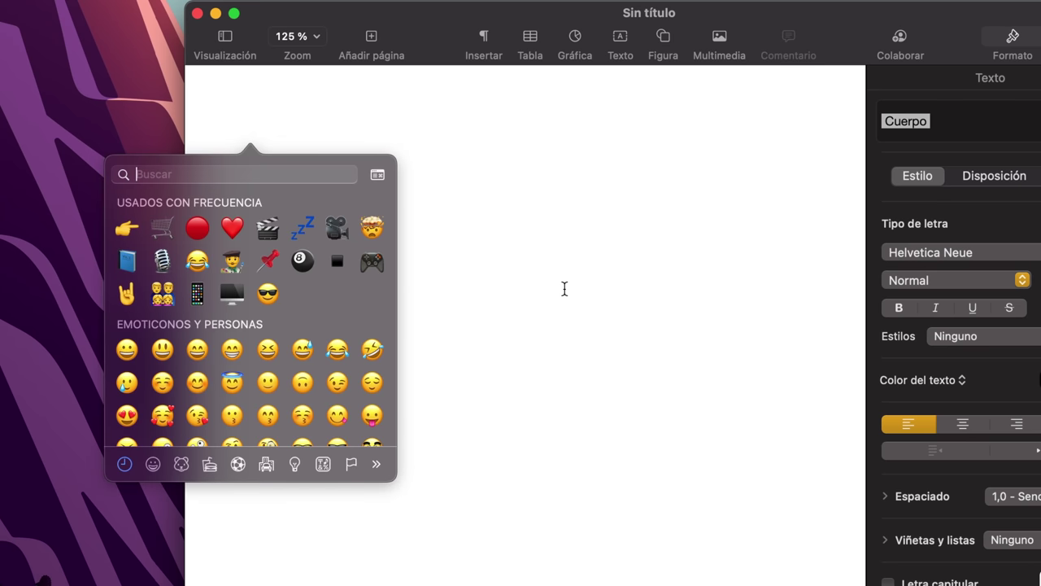
type("pizza")
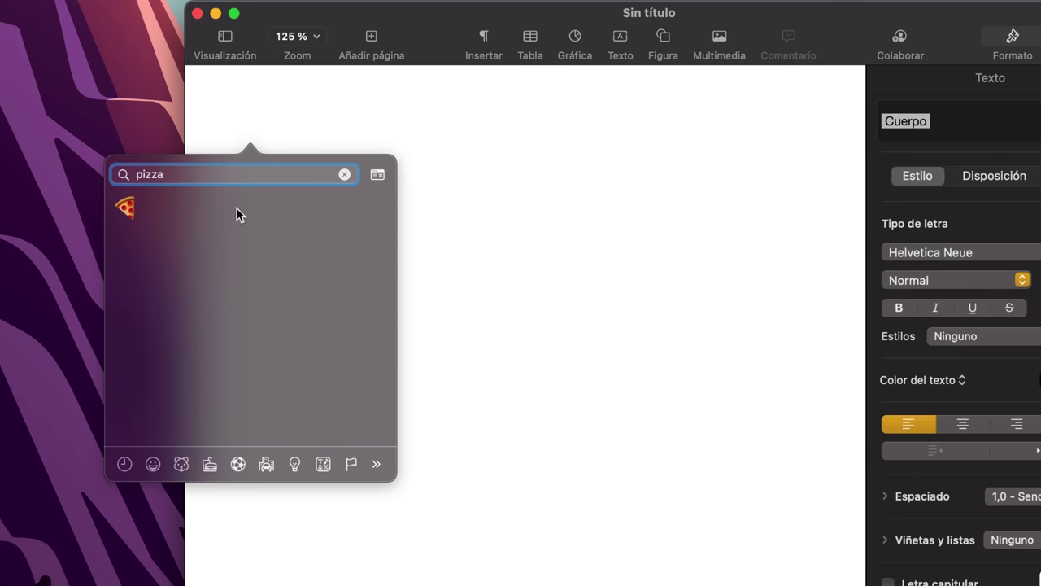
left_click(129, 209)
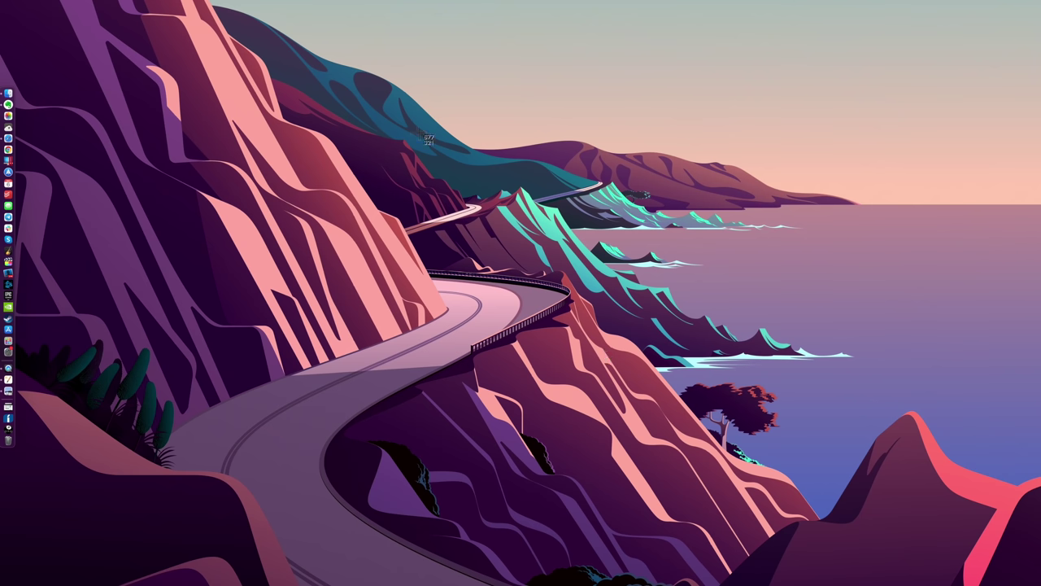
Capture a screenshot of a rectangular area of the desktop around the mountains and the coast road
left_click_drag(445, 135, 704, 323)
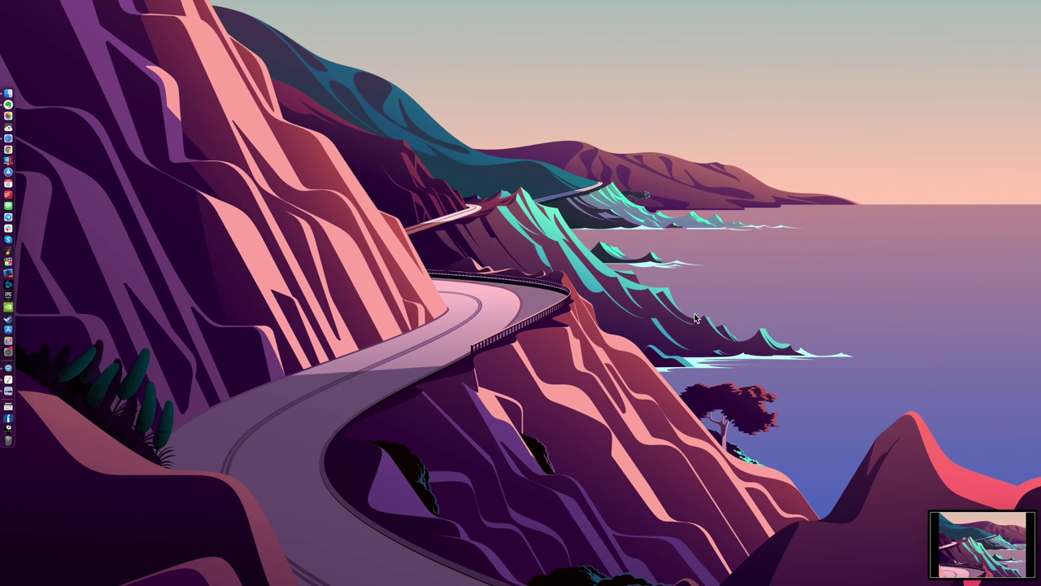